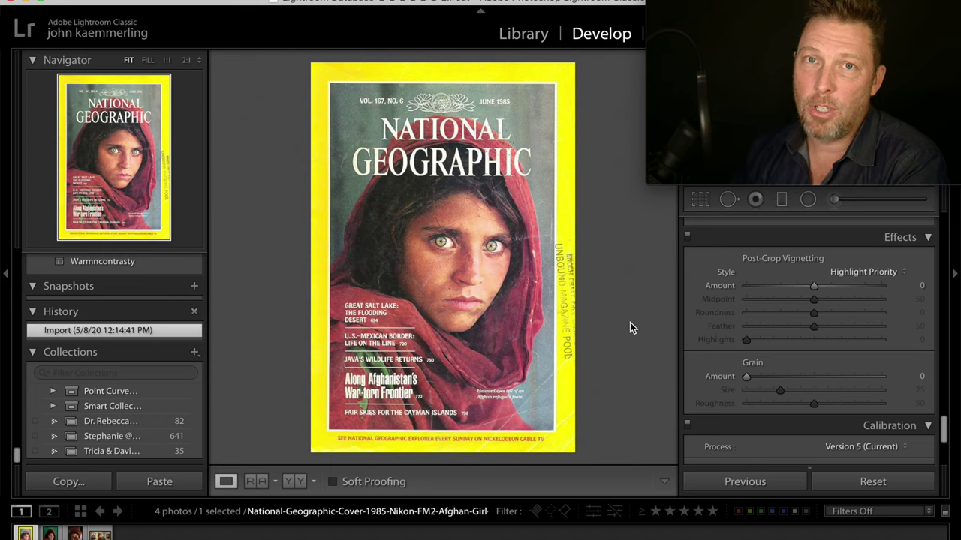
{"action": "left_click", "coordinate": [208, 380]}
{"action": "left_click", "coordinate": [648, 271]}
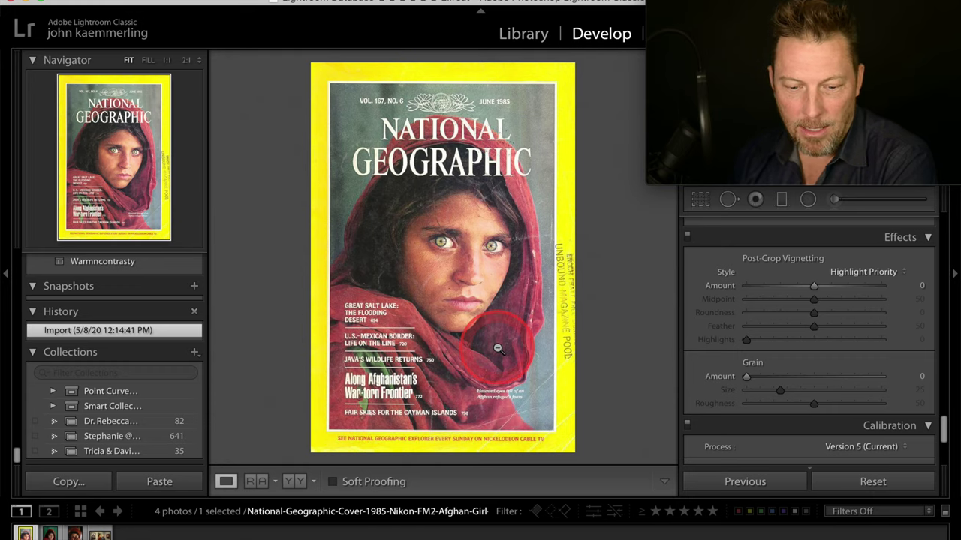
{"action": "left_click", "coordinate": [50, 534]}
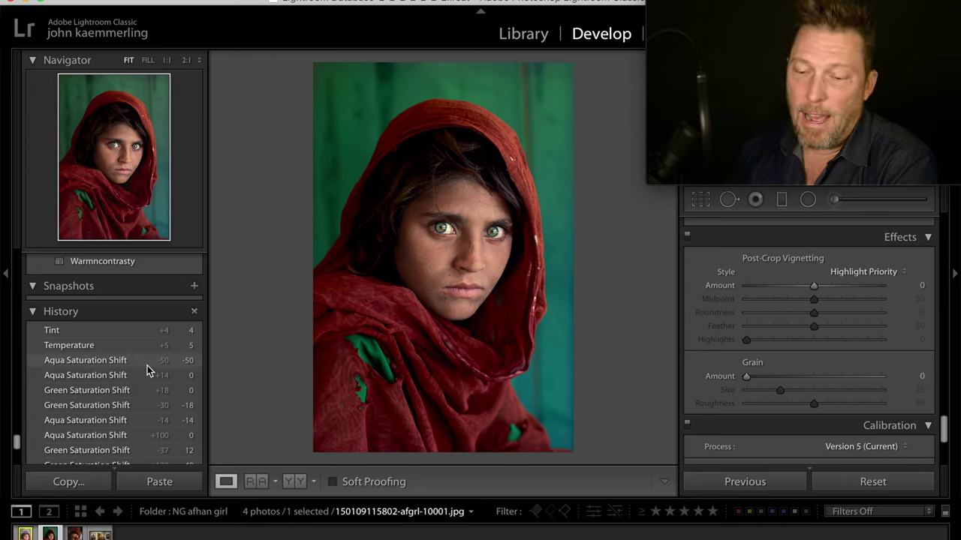
{"action": "left_click", "coordinate": [253, 334]}
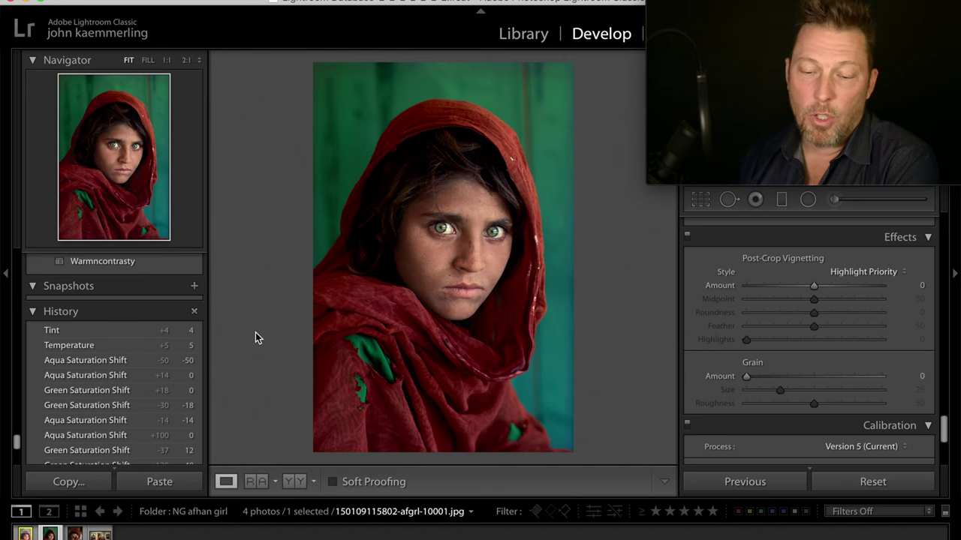
{"action": "left_click", "coordinate": [255, 333]}
Switch to Google Chrome and read the film, camera and lens details in the Afghan Girl Wikipedia article's National Geographic section
{"action": "key", "text": "super+Tab"}
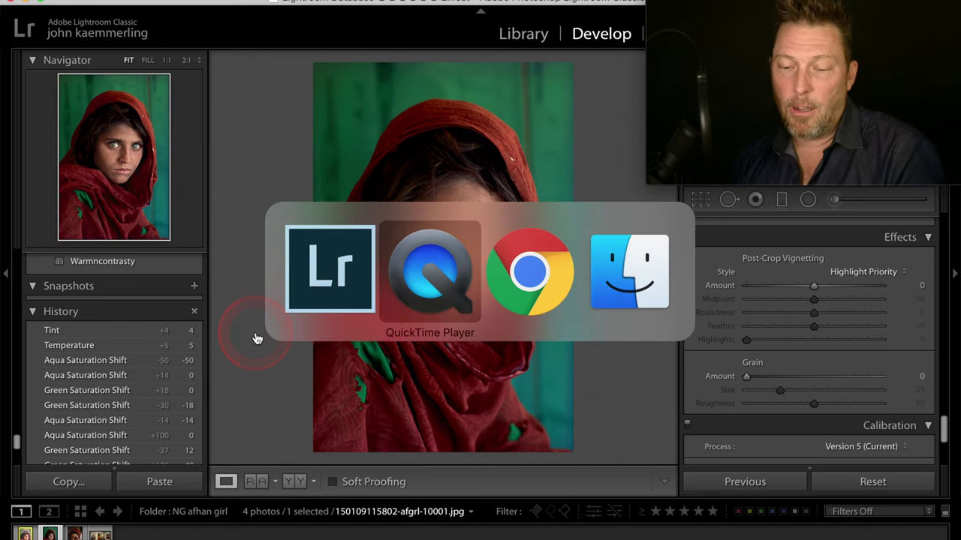
{"action": "key", "text": "super+Tab"}
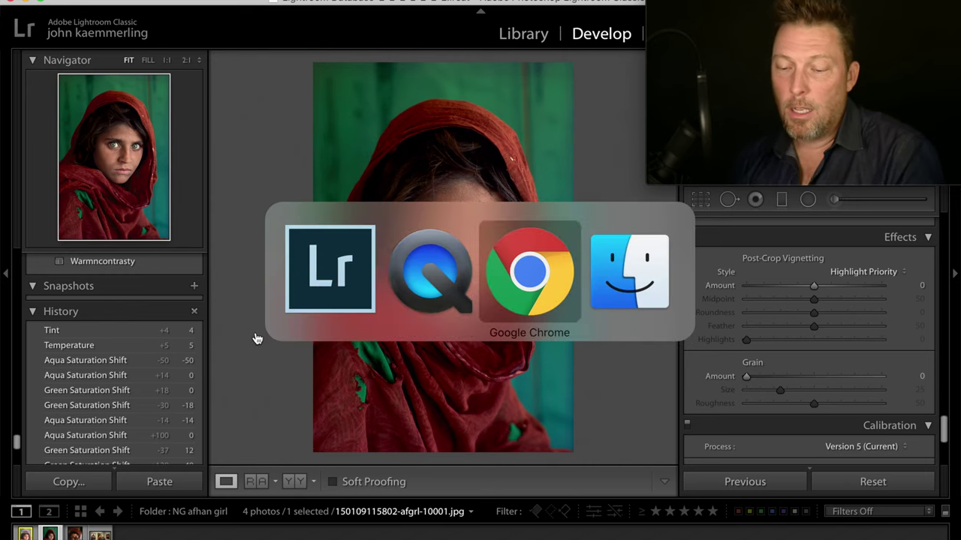
{"action": "left_click", "coordinate": [256, 338]}
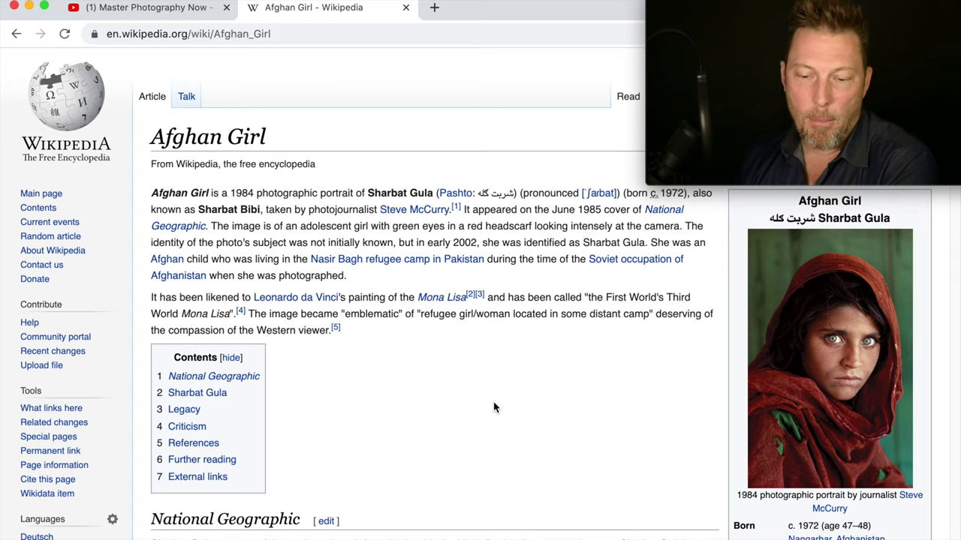
{"action": "scroll", "coordinate": [493, 402], "scroll_direction": "down", "scroll_amount": 4}
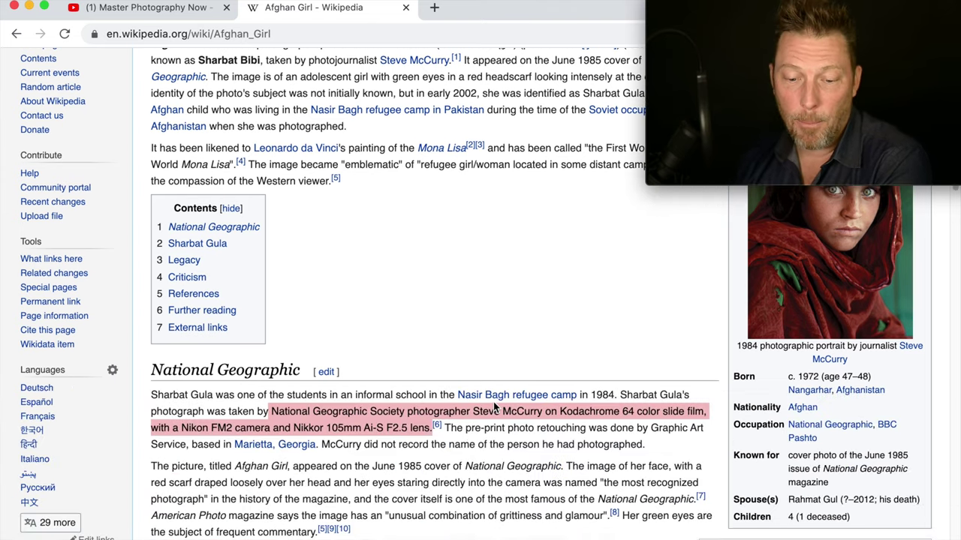
{"action": "scroll", "coordinate": [493, 406], "scroll_direction": "down", "scroll_amount": 1}
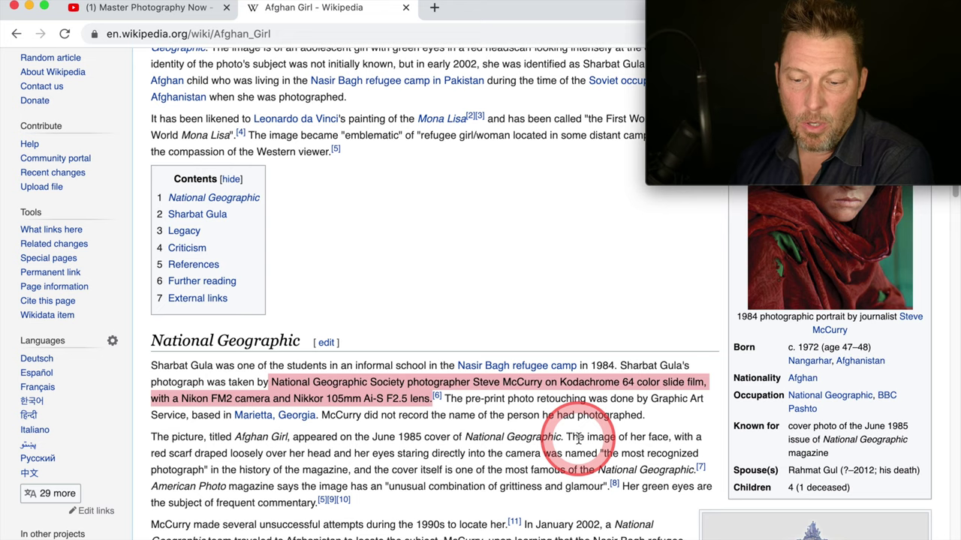
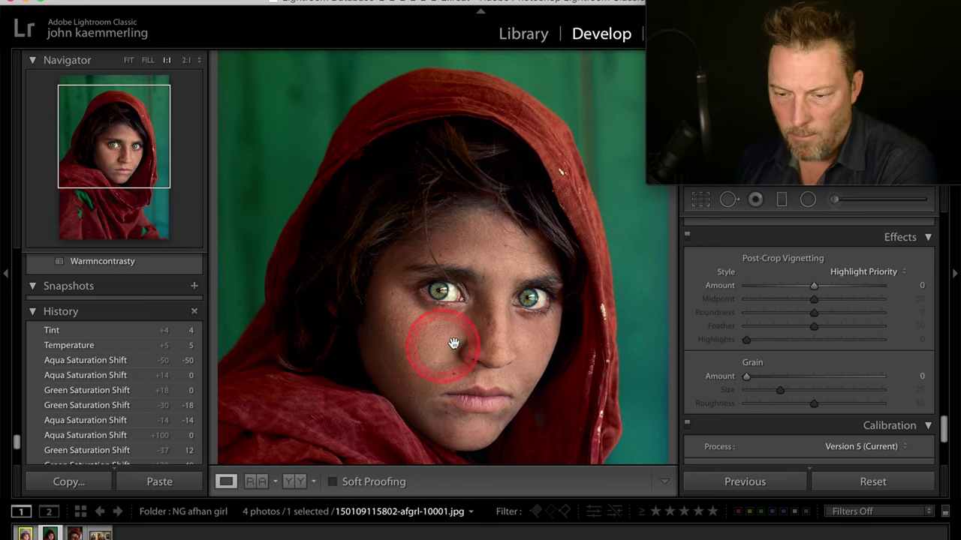
Examine the portrait at 1:1, checking the face, eyes, headscarf and the light and focus around them
{"action": "left_click_drag", "start_coordinate": [608, 381], "coordinate": [608, 337]}
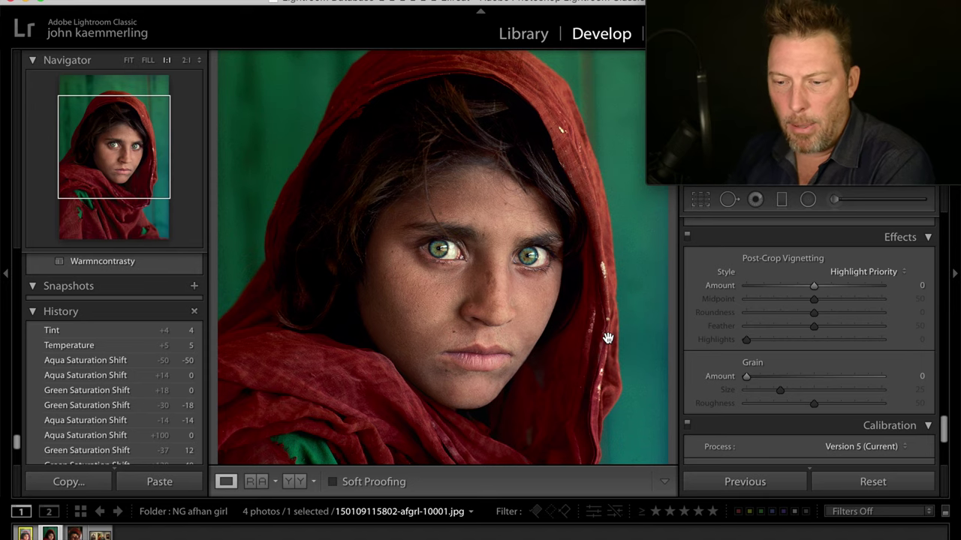
{"action": "left_click_drag", "start_coordinate": [560, 208], "coordinate": [489, 259]}
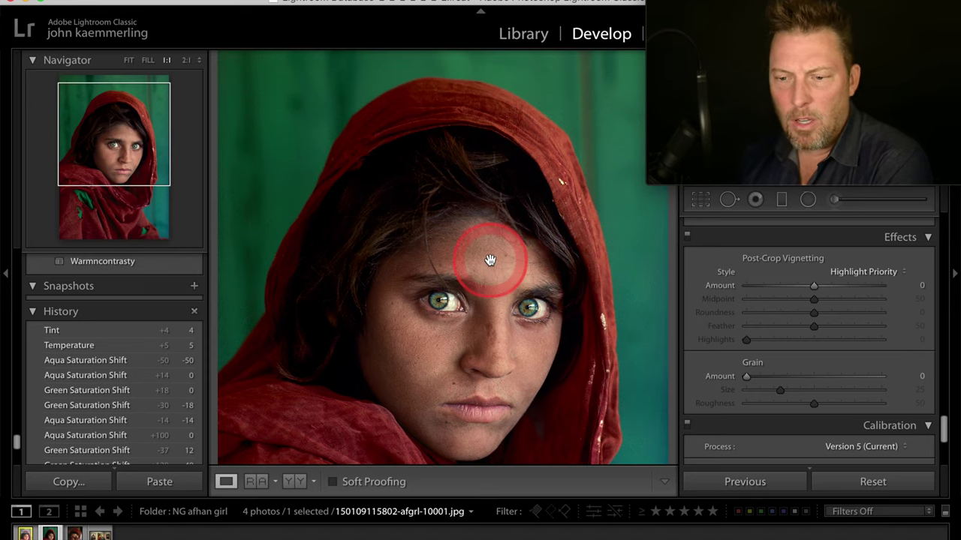
{"action": "left_click_drag", "start_coordinate": [459, 199], "coordinate": [468, 270]}
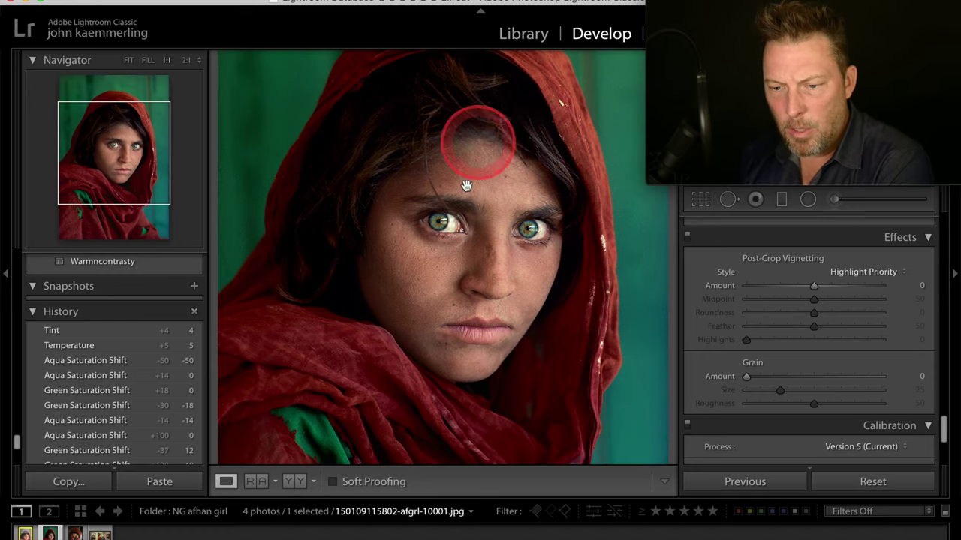
{"action": "left_click", "coordinate": [453, 239]}
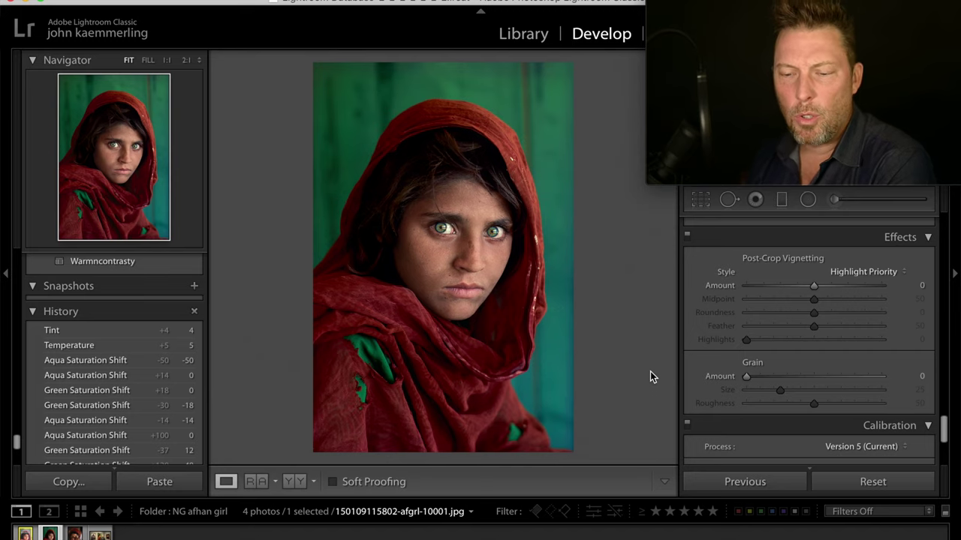
{"action": "left_click_drag", "start_coordinate": [478, 302], "coordinate": [599, 402]}
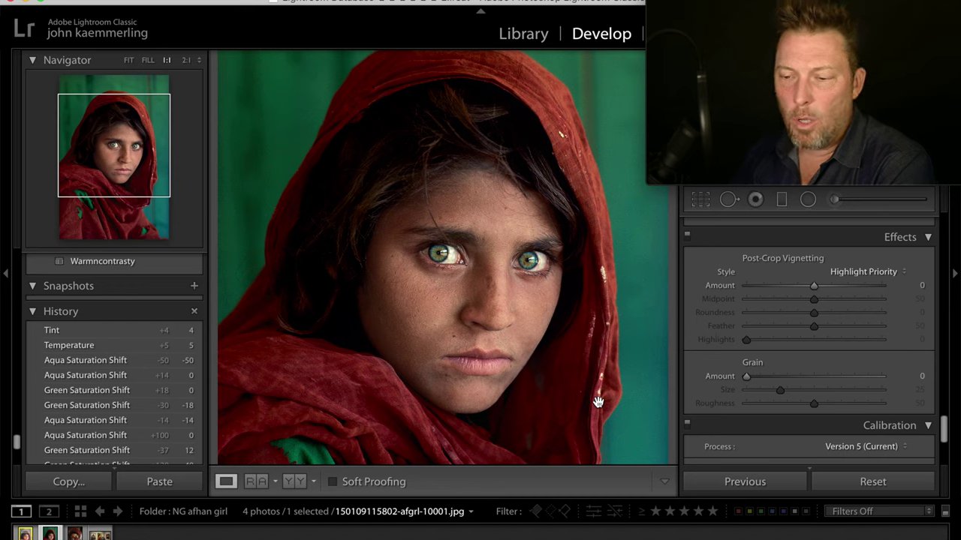
{"action": "left_click", "coordinate": [531, 390]}
{"action": "left_click", "coordinate": [404, 344]}
{"action": "left_click", "coordinate": [534, 328]}
{"action": "left_click", "coordinate": [393, 335]}
{"action": "left_click", "coordinate": [555, 342]}
{"action": "mouse_move", "coordinate": [557, 341]}
{"action": "left_mouse_down"}
{"action": "mouse_move", "coordinate": [582, 365]}
{"action": "mouse_move", "coordinate": [437, 399]}
{"action": "mouse_move", "coordinate": [427, 415]}
{"action": "left_mouse_up"}
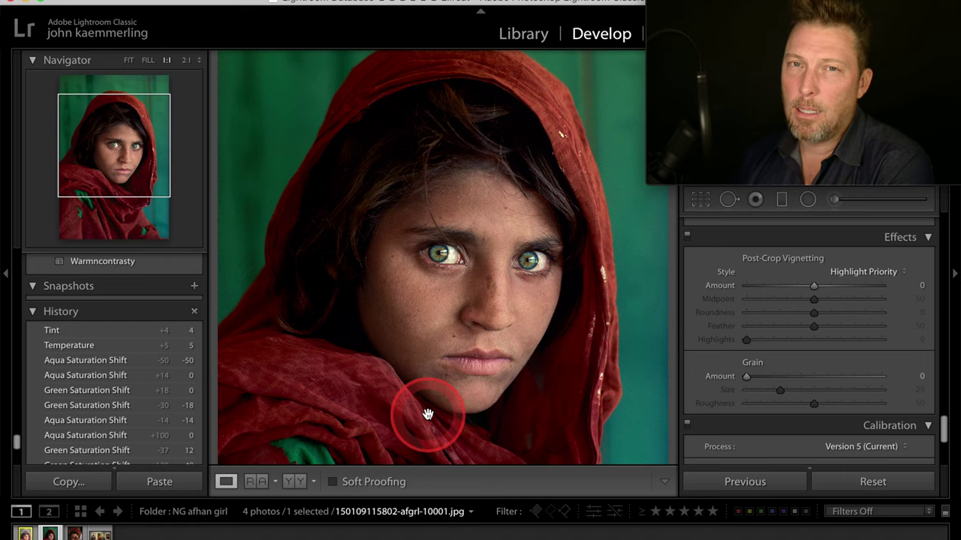
{"action": "mouse_move", "coordinate": [427, 414]}
{"action": "left_mouse_down"}
{"action": "mouse_move", "coordinate": [350, 369]}
{"action": "mouse_move", "coordinate": [385, 353]}
{"action": "mouse_move", "coordinate": [440, 301]}
{"action": "mouse_move", "coordinate": [778, 270]}
{"action": "left_mouse_up"}
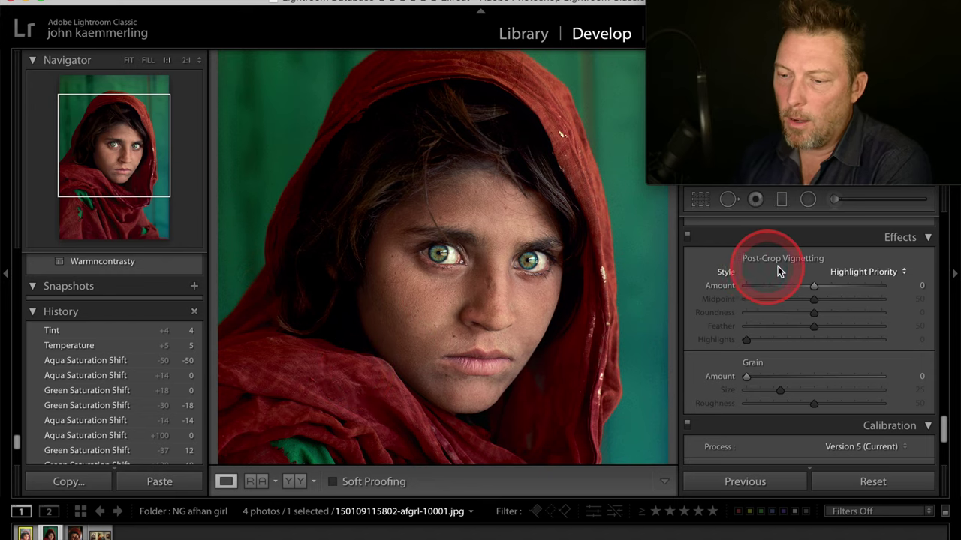
Reduce the portrait's HSL saturation to -36 for Aqua and -7 for Green
{"action": "scroll", "coordinate": [842, 268], "scroll_direction": "up", "scroll_amount": 10}
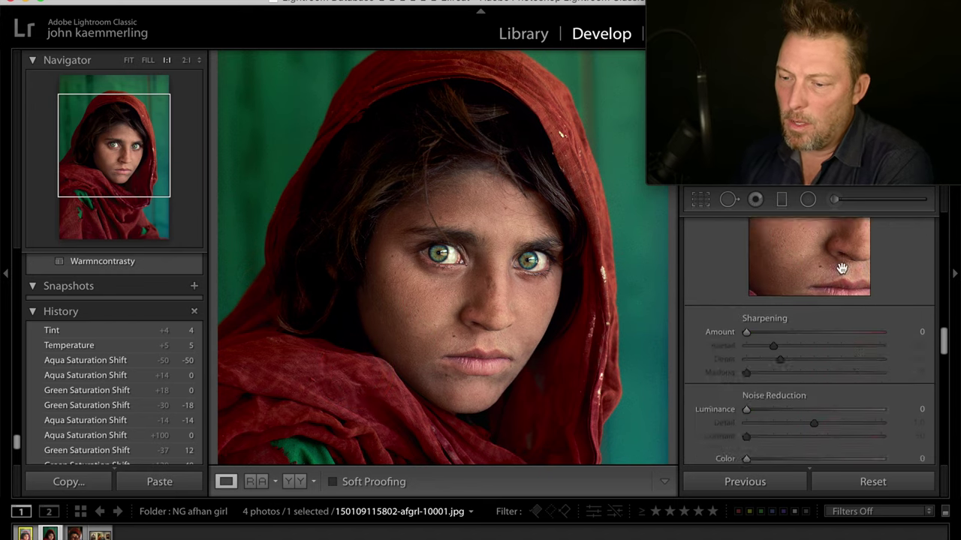
{"action": "scroll", "coordinate": [842, 268], "scroll_direction": "up", "scroll_amount": 15}
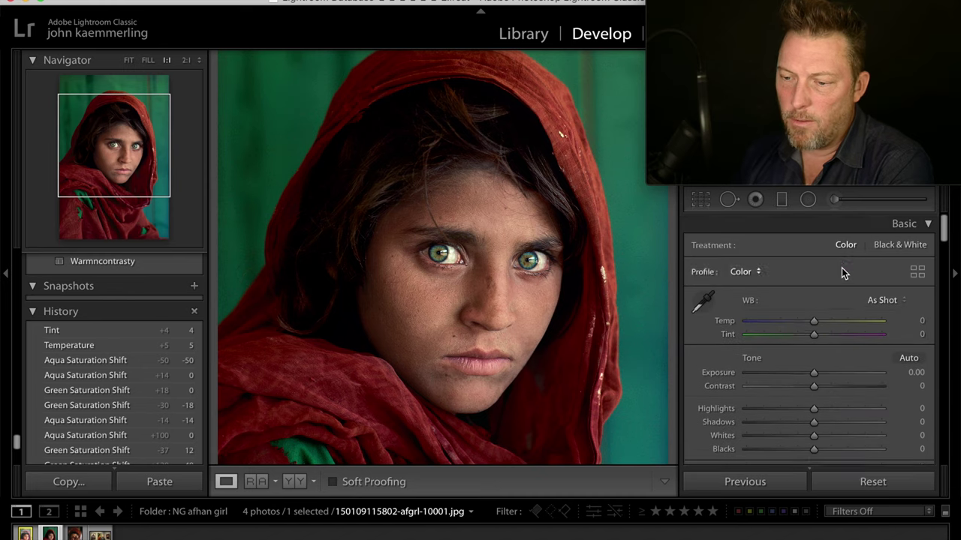
{"action": "scroll", "coordinate": [841, 268], "scroll_direction": "down", "scroll_amount": 5}
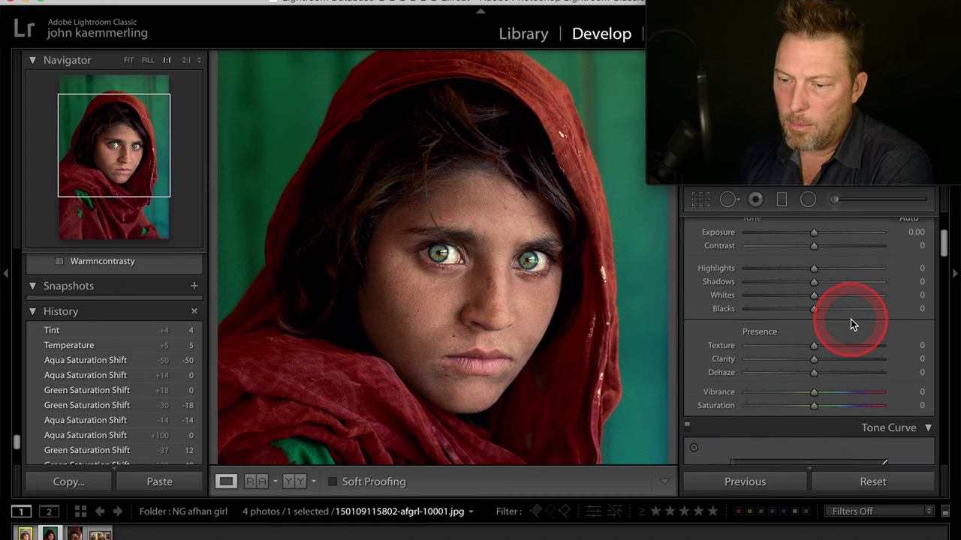
{"action": "scroll", "coordinate": [865, 360], "scroll_direction": "down", "scroll_amount": 6}
{"action": "scroll", "coordinate": [865, 359], "scroll_direction": "down", "scroll_amount": 4}
{"action": "left_click_drag", "start_coordinate": [817, 363], "coordinate": [722, 347]}
{"action": "left_click", "coordinate": [818, 350]}
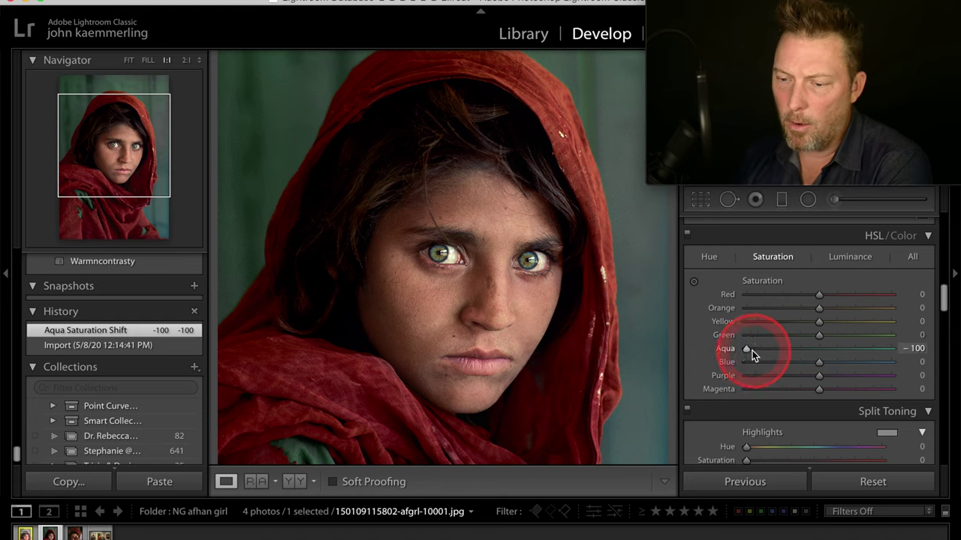
{"action": "left_click_drag", "start_coordinate": [746, 348], "coordinate": [792, 360]}
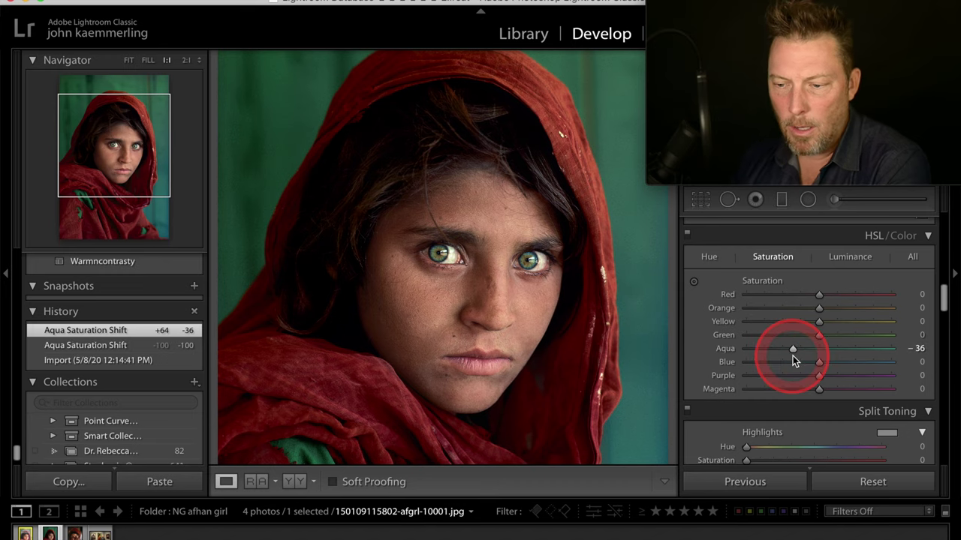
{"action": "left_click_drag", "start_coordinate": [818, 336], "coordinate": [812, 336]}
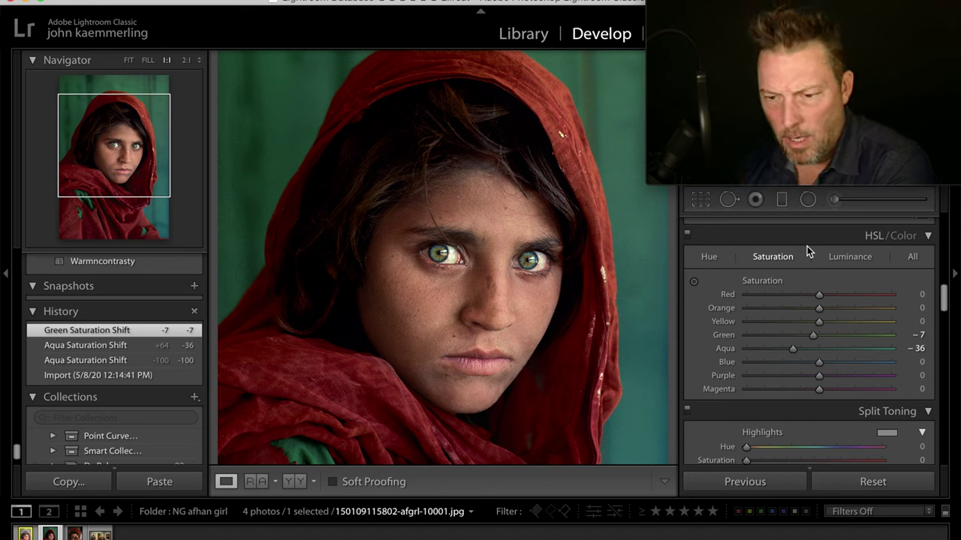
{"action": "left_click_drag", "start_coordinate": [790, 291], "coordinate": [779, 304]}
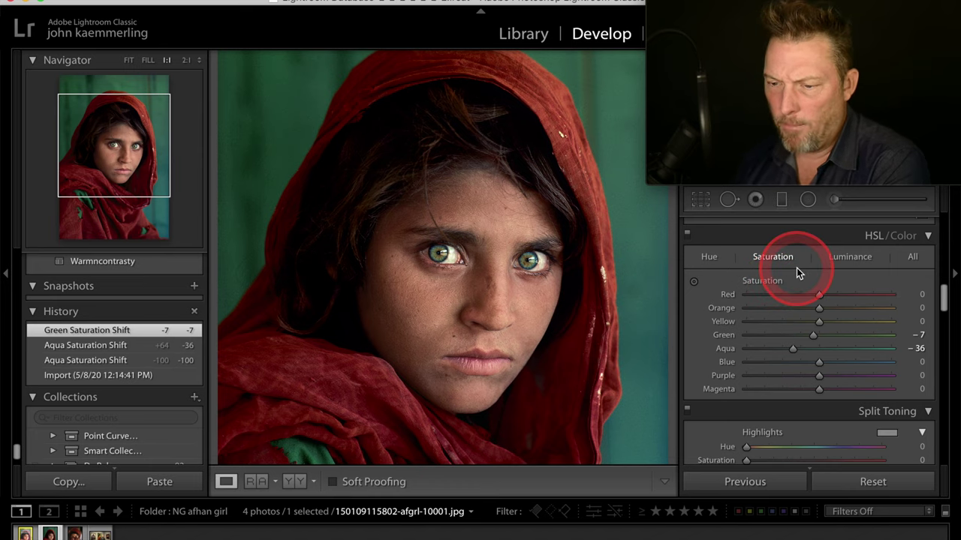
Warm the portrait's white balance by setting Temp to +9 and Tint to +2
{"action": "scroll", "coordinate": [796, 271], "scroll_direction": "up", "scroll_amount": 10}
{"action": "scroll", "coordinate": [796, 272], "scroll_direction": "down", "scroll_amount": 1}
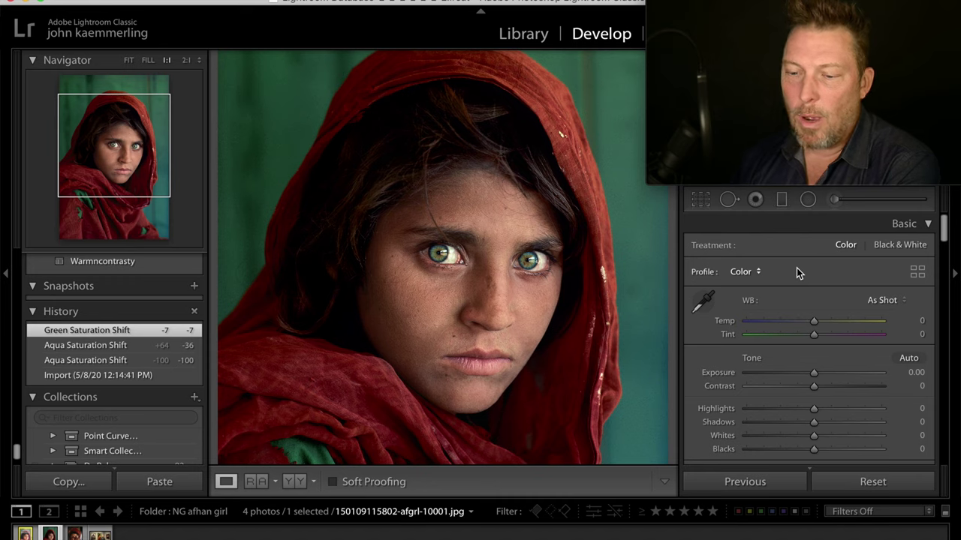
{"action": "left_click", "coordinate": [814, 320]}
{"action": "left_click_drag", "start_coordinate": [815, 322], "coordinate": [824, 324]}
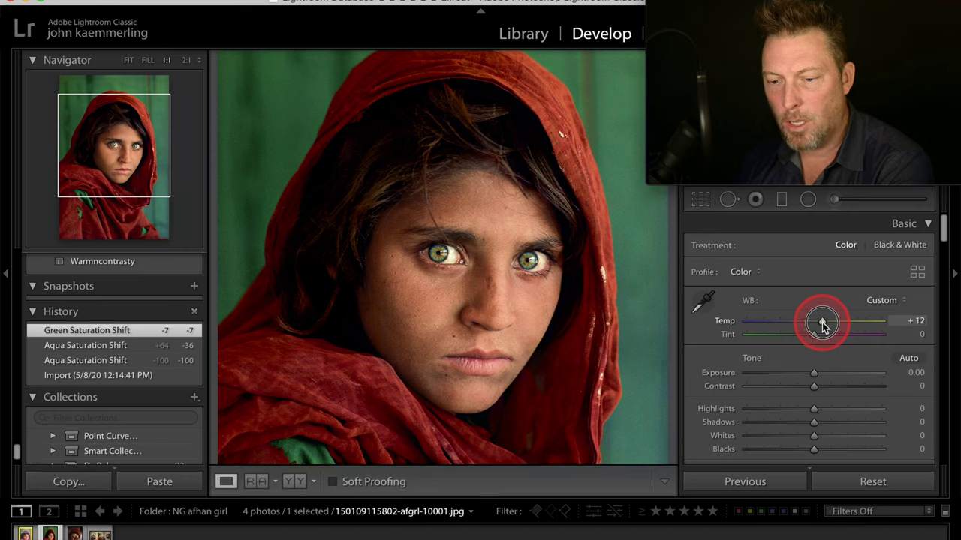
{"action": "left_click_drag", "start_coordinate": [822, 322], "coordinate": [821, 322]}
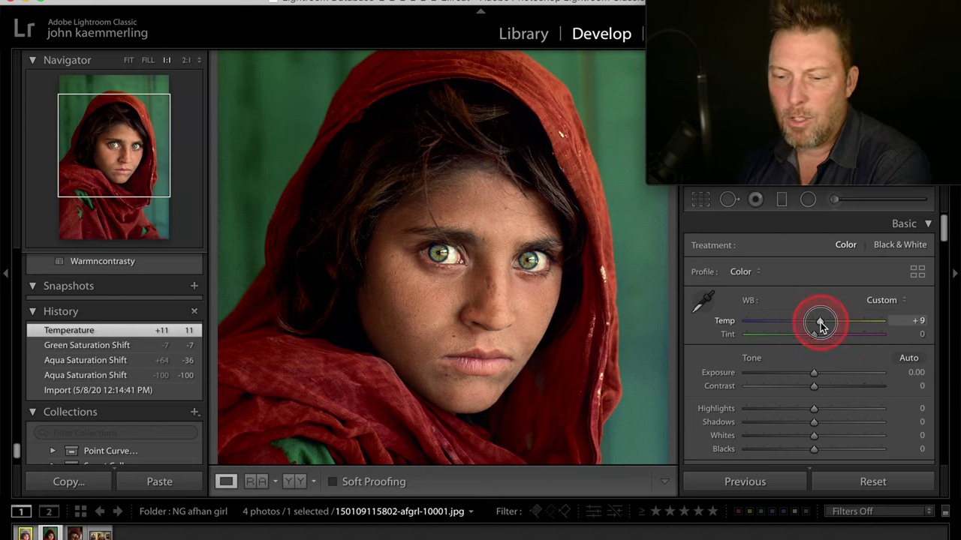
{"action": "left_click_drag", "start_coordinate": [820, 323], "coordinate": [820, 323]}
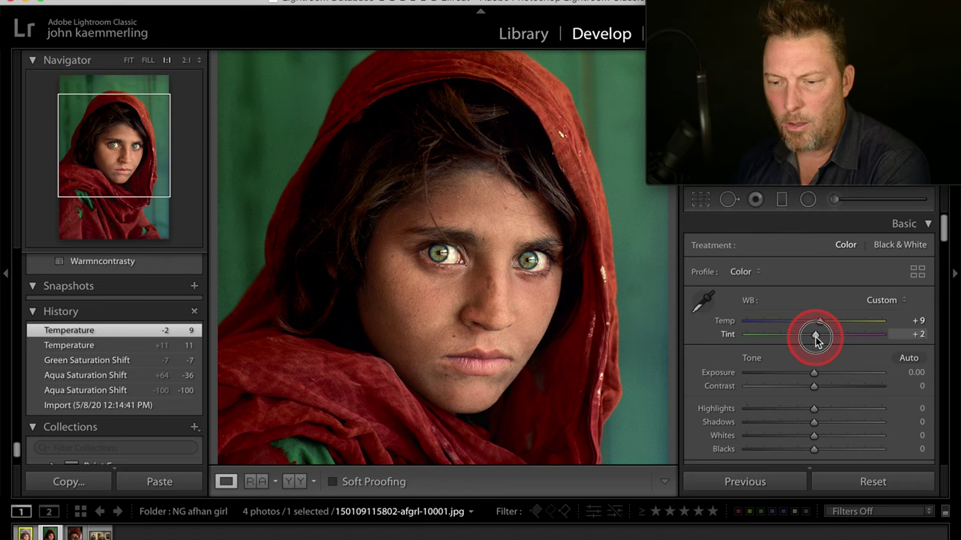
{"action": "left_click_drag", "start_coordinate": [816, 337], "coordinate": [816, 337]}
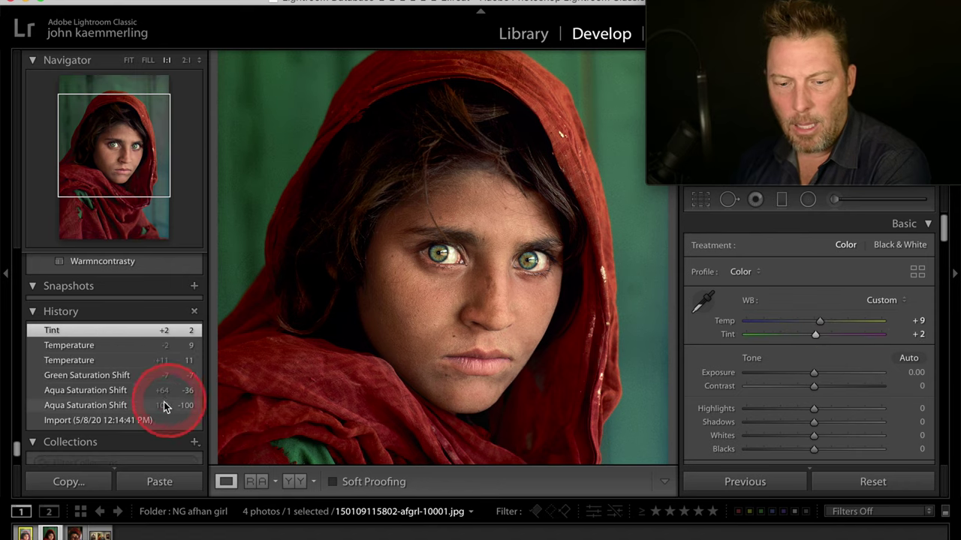
Compare the imported state with the latest Tint edit in the history, and view the whole portrait
{"action": "left_click", "coordinate": [121, 422]}
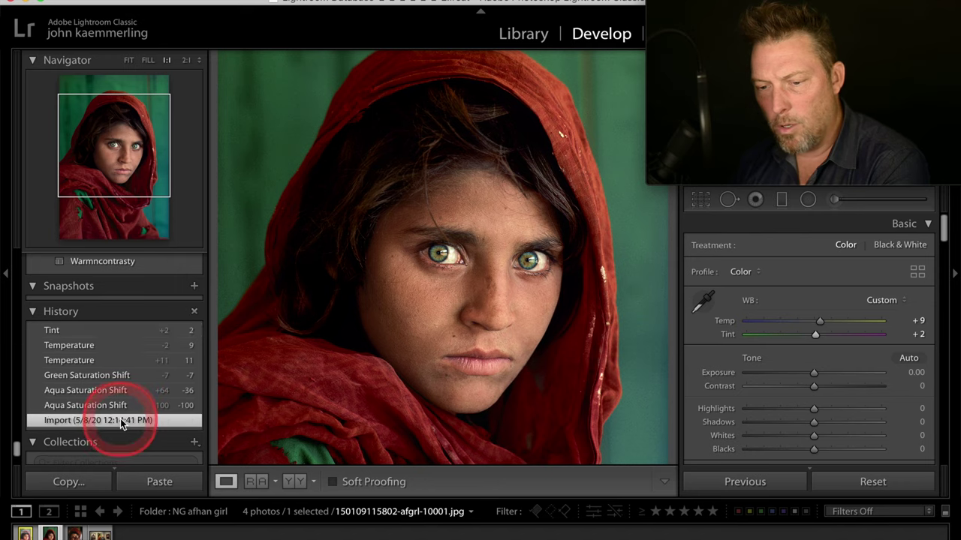
{"action": "left_click", "coordinate": [93, 331]}
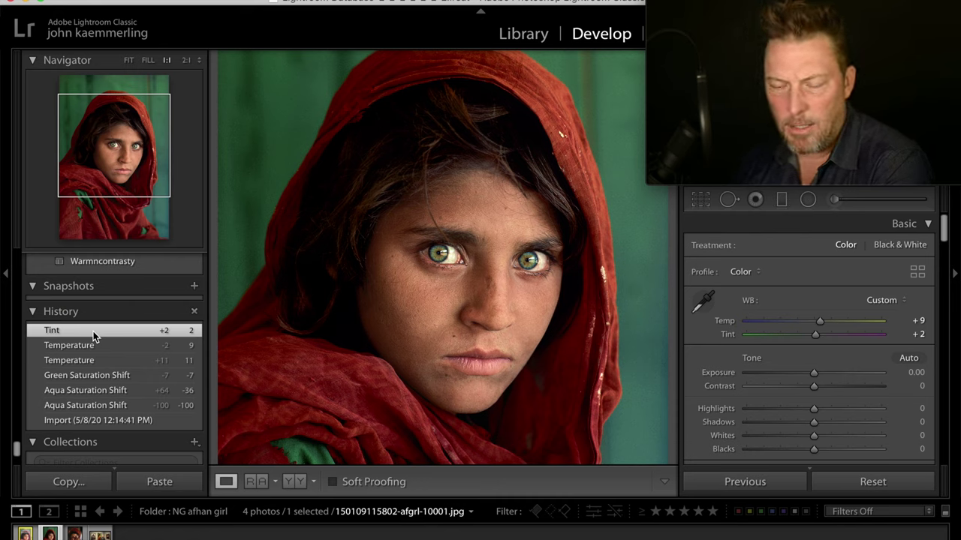
{"action": "left_click_drag", "start_coordinate": [377, 375], "coordinate": [569, 388]}
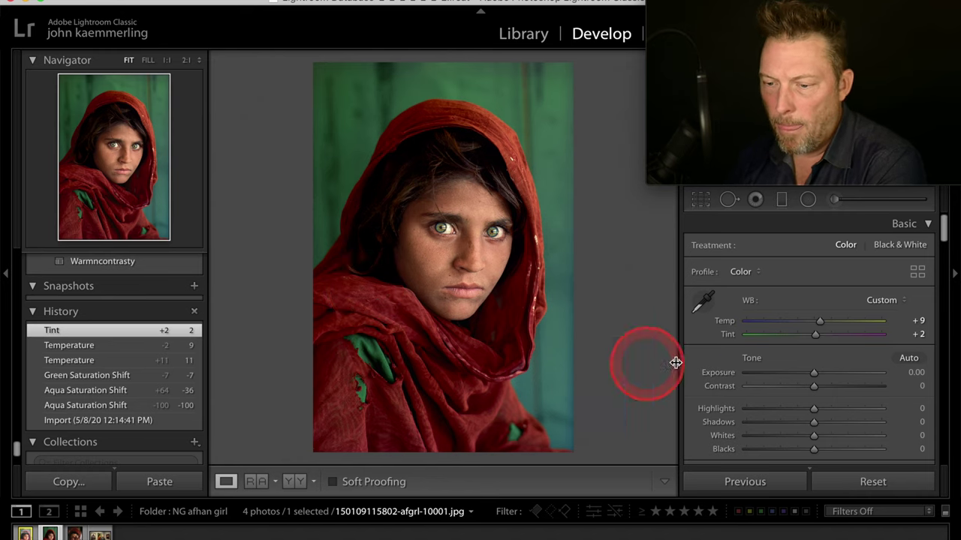
Add a post-crop vignette with Amount -23 to the portrait and compare it with the imported state in the history
{"action": "scroll", "coordinate": [756, 372], "scroll_direction": "down", "scroll_amount": 8}
{"action": "scroll", "coordinate": [756, 372], "scroll_direction": "down", "scroll_amount": 10}
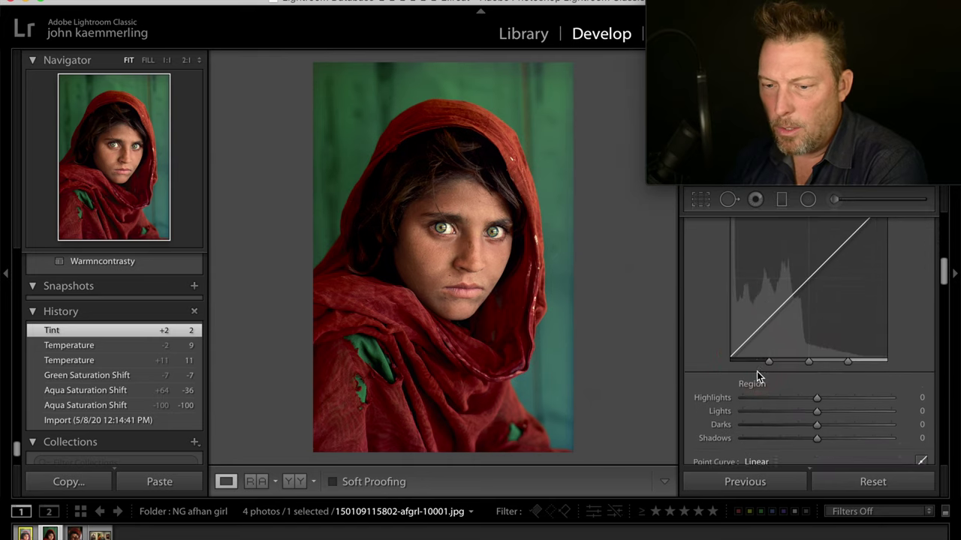
{"action": "scroll", "coordinate": [789, 390], "scroll_direction": "down", "scroll_amount": 10}
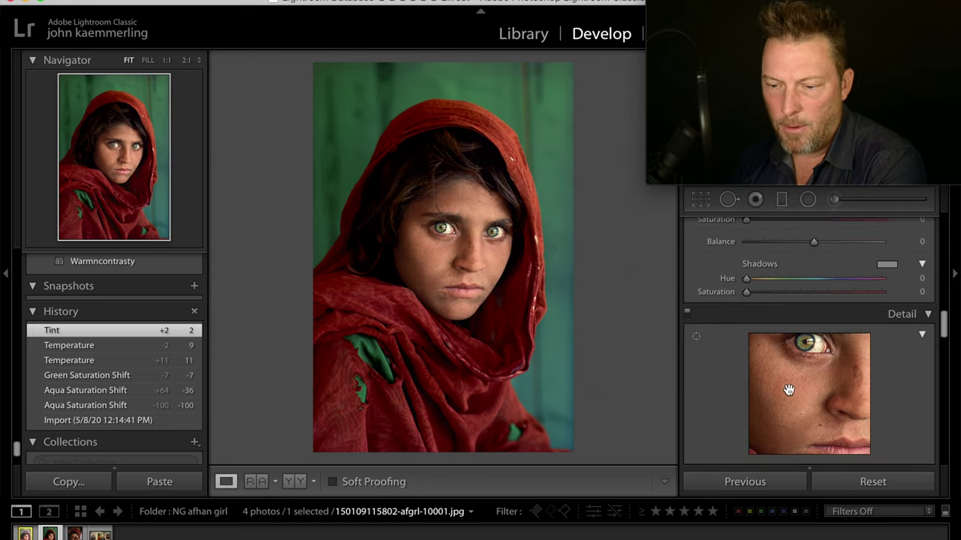
{"action": "scroll", "coordinate": [788, 390], "scroll_direction": "down", "scroll_amount": 10}
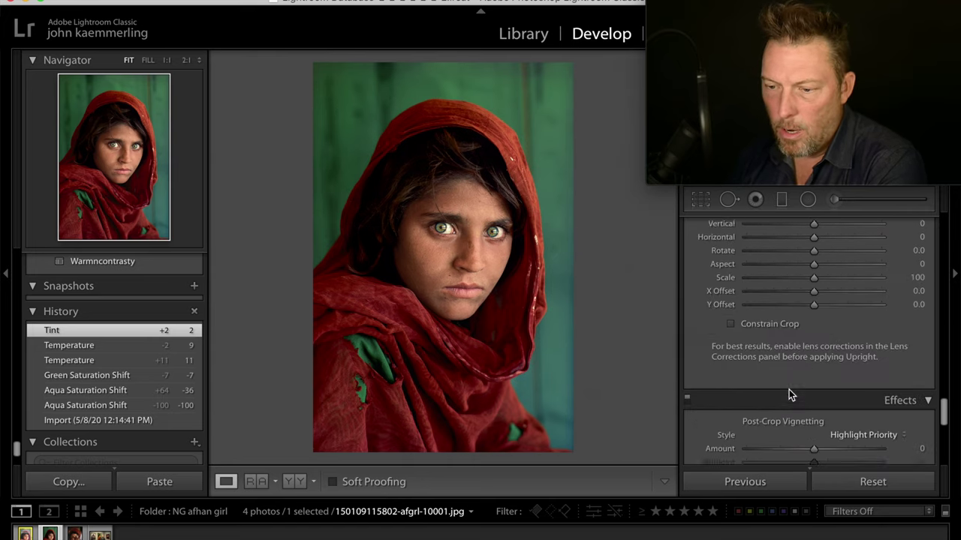
{"action": "left_click", "coordinate": [625, 436]}
{"action": "mouse_move", "coordinate": [606, 451]}
{"action": "left_mouse_down"}
{"action": "mouse_move", "coordinate": [489, 461]}
{"action": "mouse_move", "coordinate": [549, 403]}
{"action": "mouse_move", "coordinate": [586, 328]}
{"action": "mouse_move", "coordinate": [587, 100]}
{"action": "left_mouse_up"}
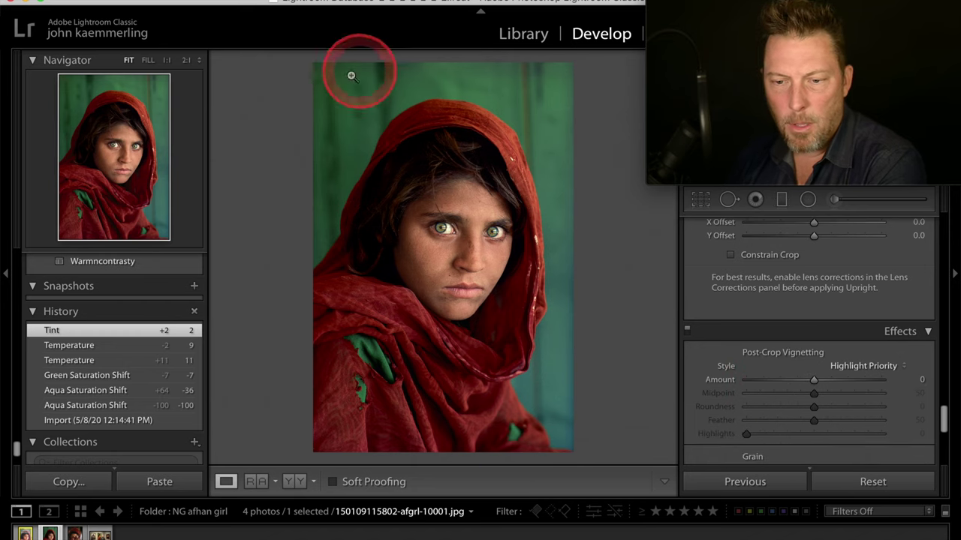
{"action": "left_click", "coordinate": [814, 379]}
{"action": "left_click_drag", "start_coordinate": [815, 383], "coordinate": [759, 381]}
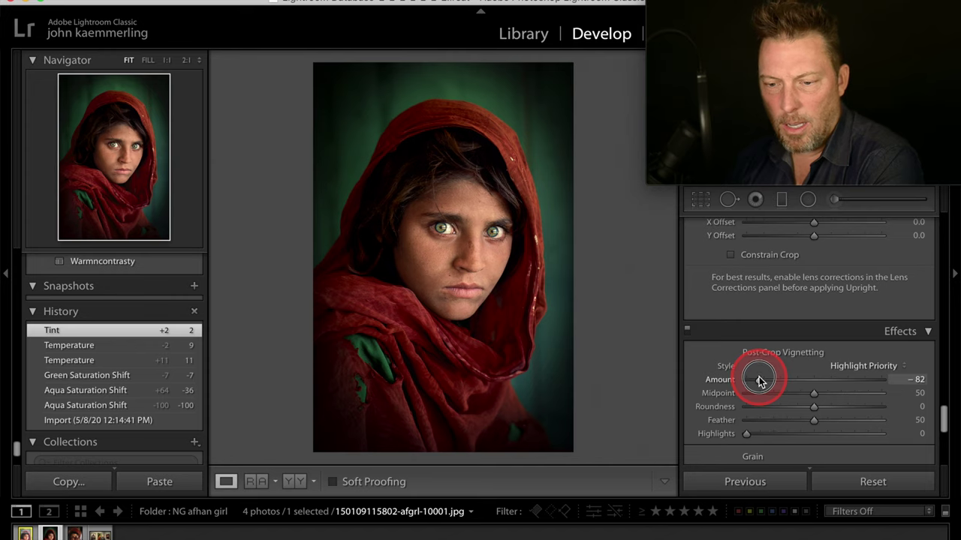
{"action": "left_click_drag", "start_coordinate": [760, 380], "coordinate": [798, 387]}
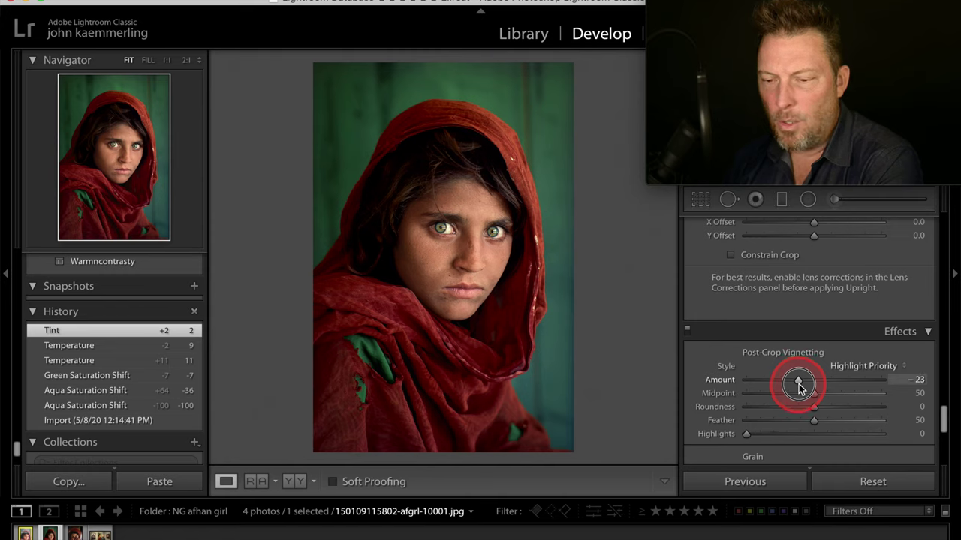
{"action": "left_click_drag", "start_coordinate": [797, 385], "coordinate": [798, 385]}
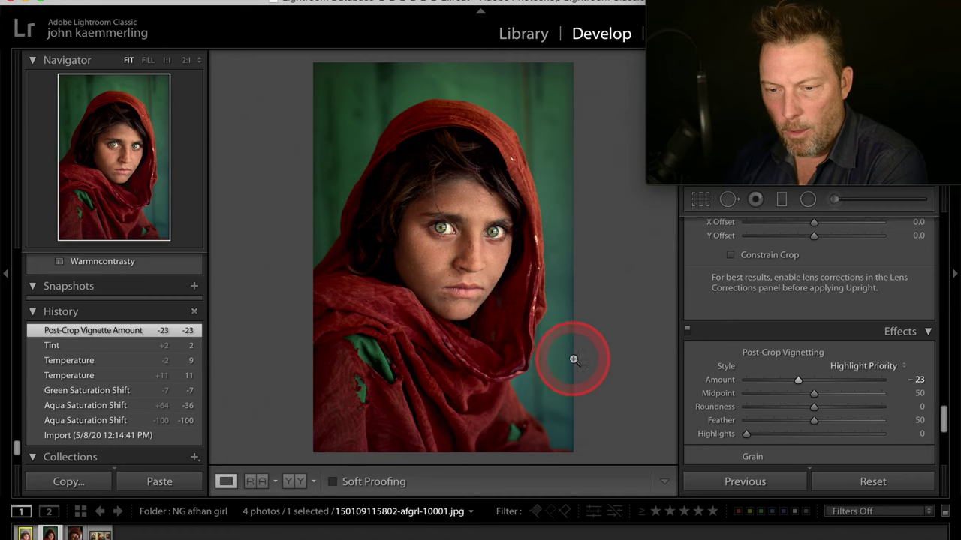
{"action": "left_click", "coordinate": [106, 435]}
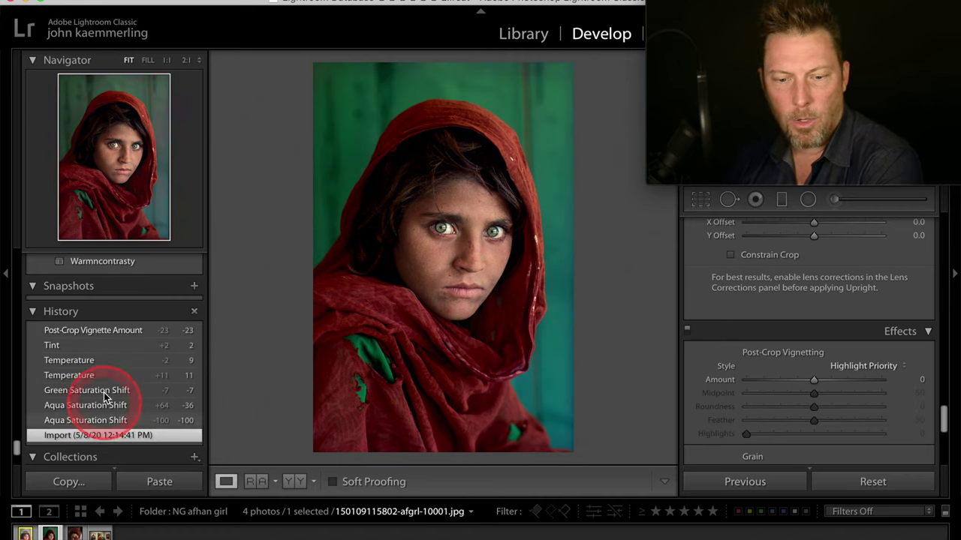
{"action": "left_click", "coordinate": [94, 330]}
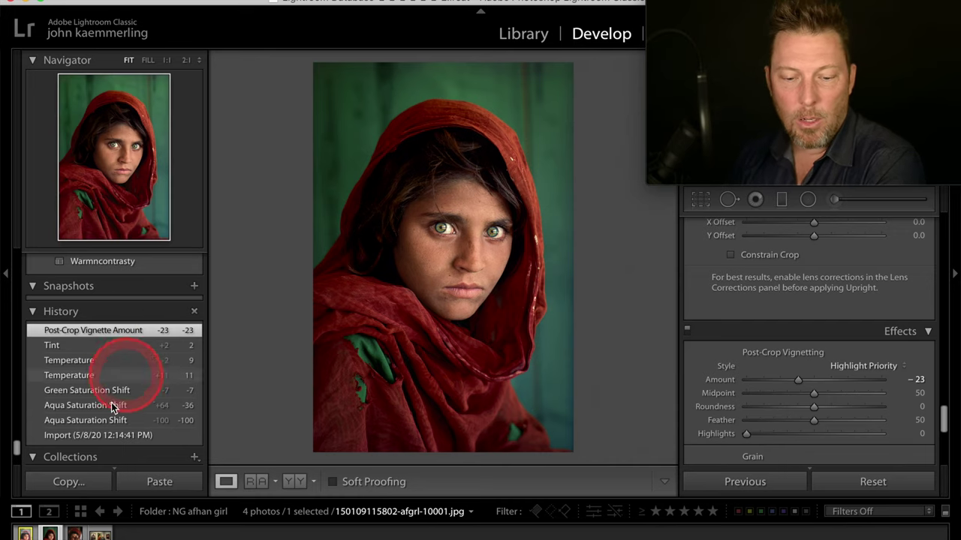
In the photo of the girl covering her face, brush the bright background beside the headscarf with Exposure -0.80, Highlights -37 and Temp 12
{"action": "left_click", "coordinate": [74, 534]}
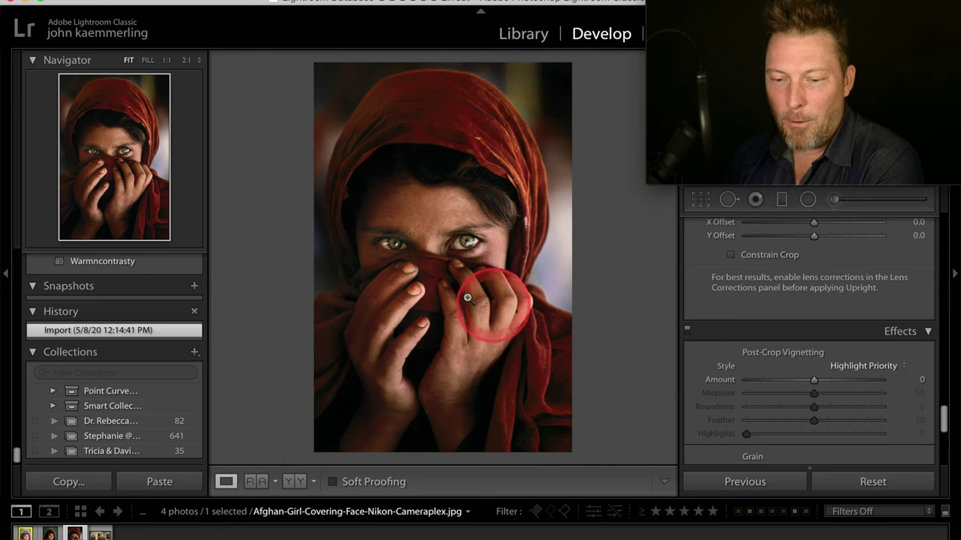
{"action": "left_click", "coordinate": [431, 252]}
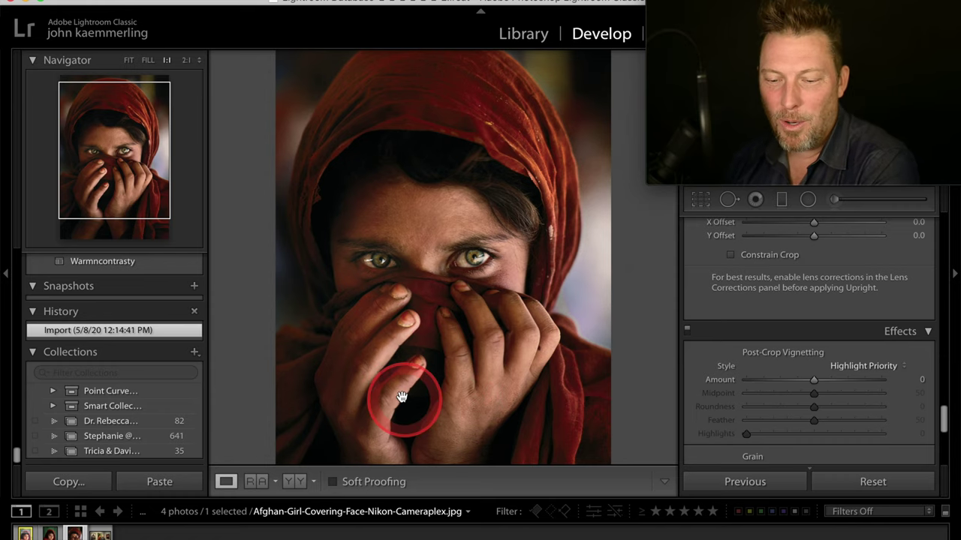
{"action": "mouse_move", "coordinate": [850, 223]}
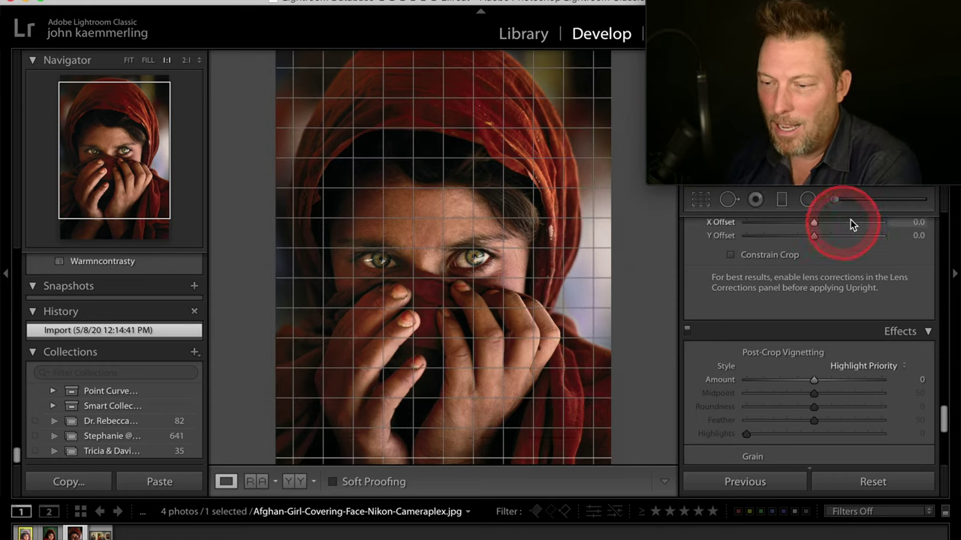
{"action": "key", "text": "k"}
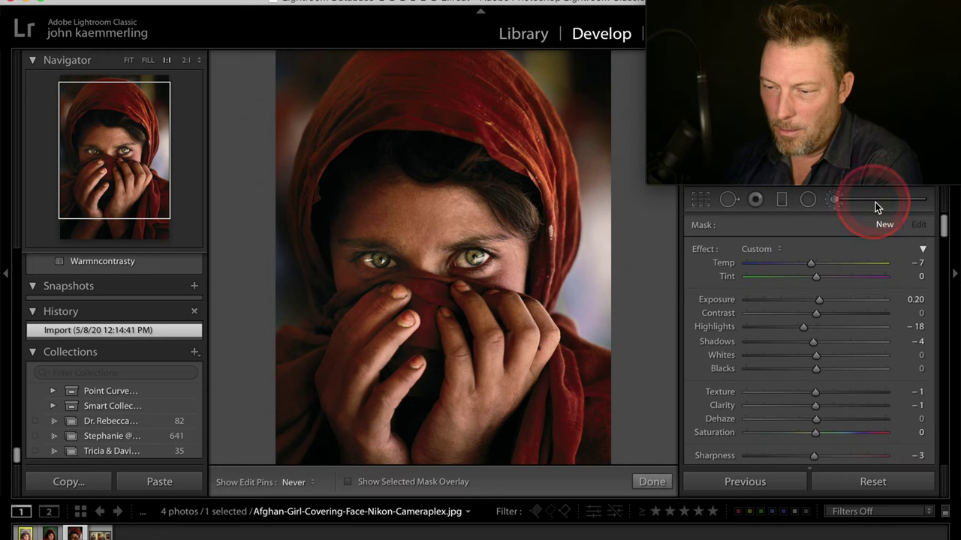
{"action": "mouse_move", "coordinate": [818, 299]}
{"action": "left_mouse_down"}
{"action": "mouse_move", "coordinate": [801, 301]}
{"action": "mouse_move", "coordinate": [790, 326]}
{"action": "left_mouse_up"}
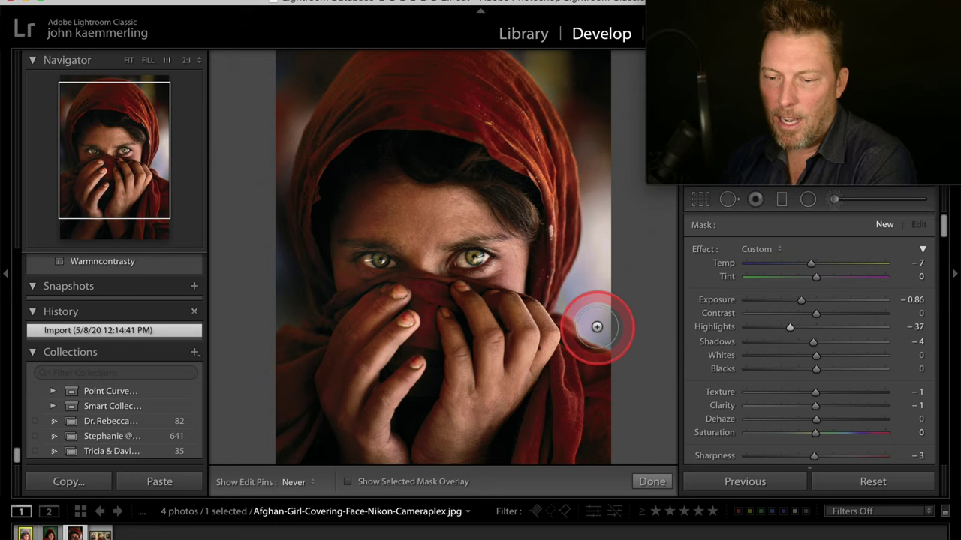
{"action": "mouse_move", "coordinate": [596, 327]}
{"action": "left_mouse_down"}
{"action": "mouse_move", "coordinate": [607, 175]}
{"action": "mouse_move", "coordinate": [596, 322]}
{"action": "mouse_move", "coordinate": [590, 295]}
{"action": "mouse_move", "coordinate": [605, 136]}
{"action": "mouse_move", "coordinate": [622, 139]}
{"action": "left_mouse_up"}
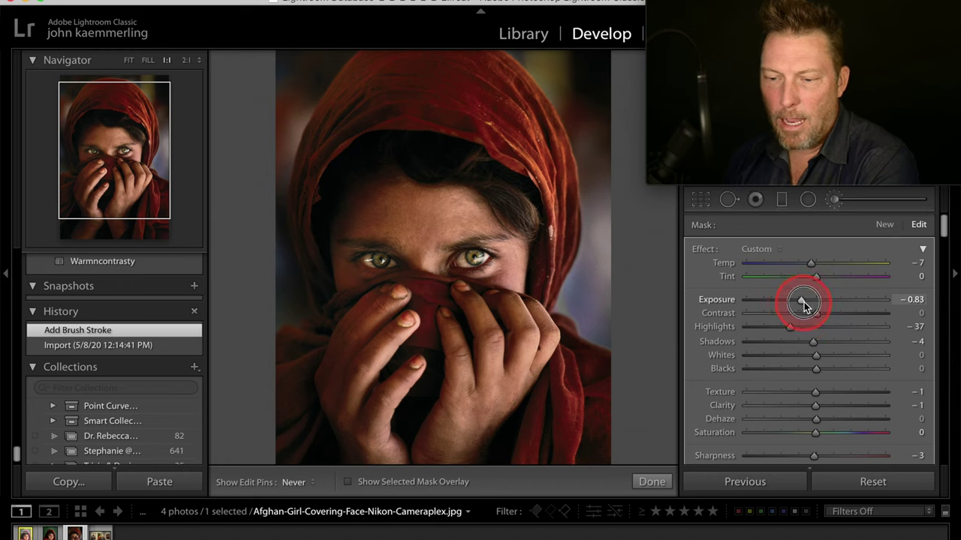
{"action": "left_click_drag", "start_coordinate": [804, 303], "coordinate": [801, 301]}
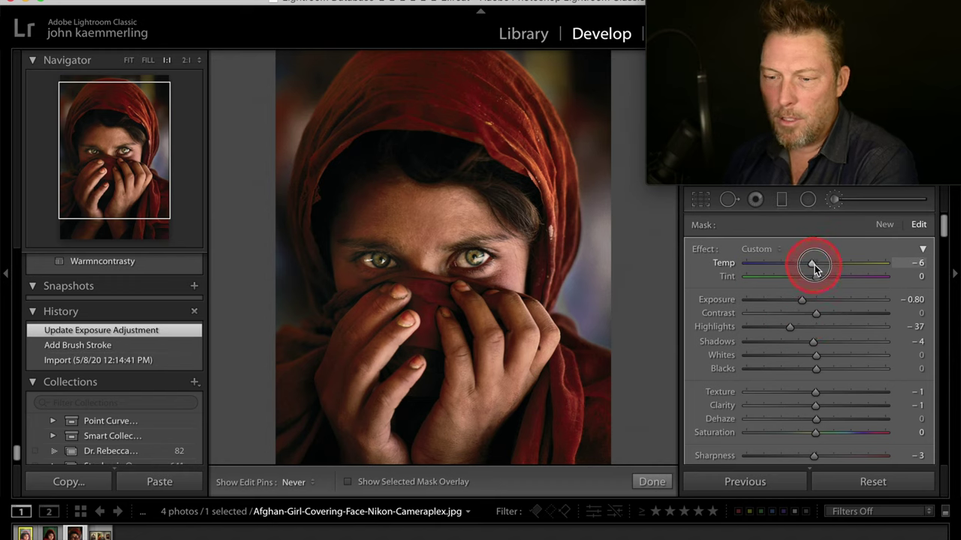
{"action": "left_click_drag", "start_coordinate": [825, 266], "coordinate": [825, 266]}
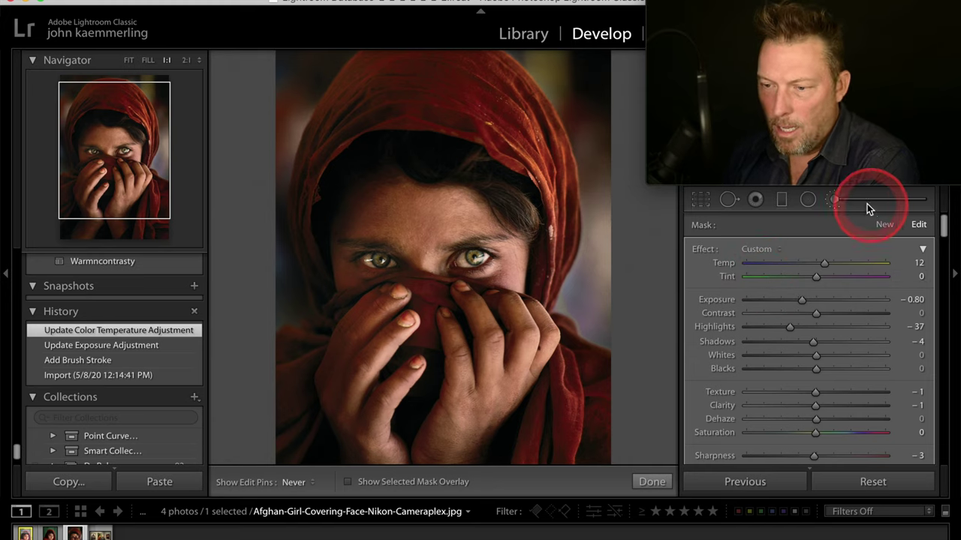
Paint a new brush mask over the girl's eyes with Temp 0, Exposure 0.22, Highlights -1 and Shadows 5, and view the whole photo
{"action": "left_click", "coordinate": [884, 225]}
{"action": "left_click_drag", "start_coordinate": [825, 264], "coordinate": [816, 264]}
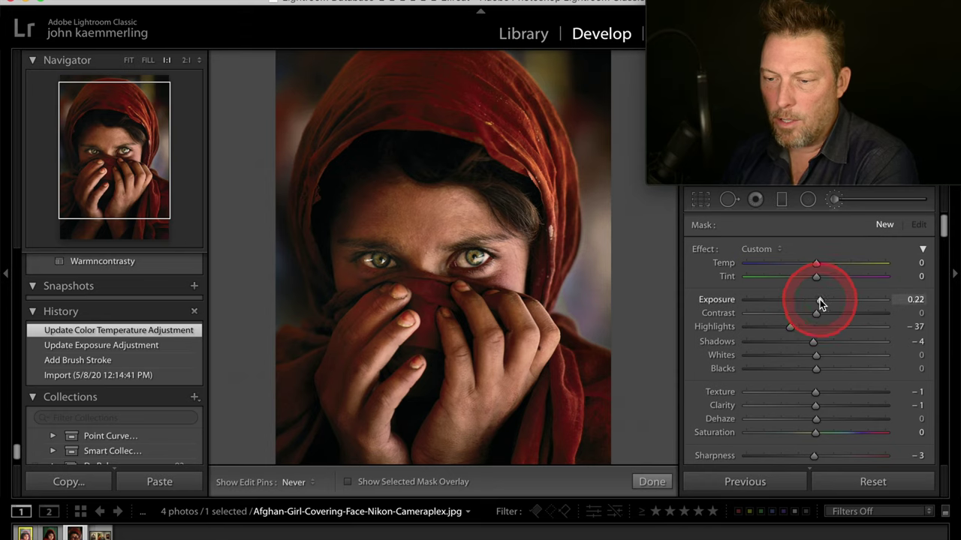
{"action": "left_click", "coordinate": [817, 328]}
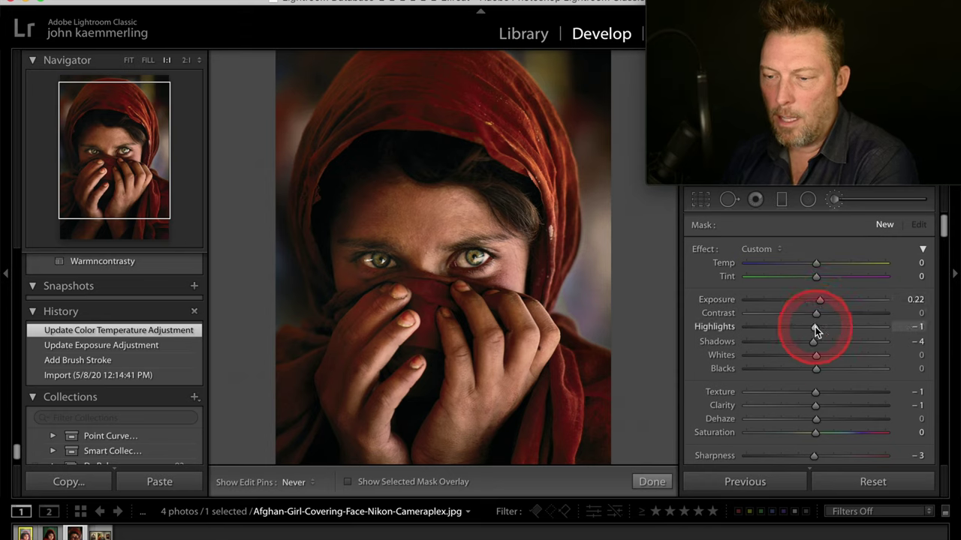
{"action": "left_click", "coordinate": [818, 342]}
{"action": "mouse_move", "coordinate": [361, 263]}
{"action": "left_mouse_down"}
{"action": "mouse_move", "coordinate": [343, 258]}
{"action": "mouse_move", "coordinate": [385, 275]}
{"action": "mouse_move", "coordinate": [467, 268]}
{"action": "mouse_move", "coordinate": [480, 243]}
{"action": "left_mouse_up"}
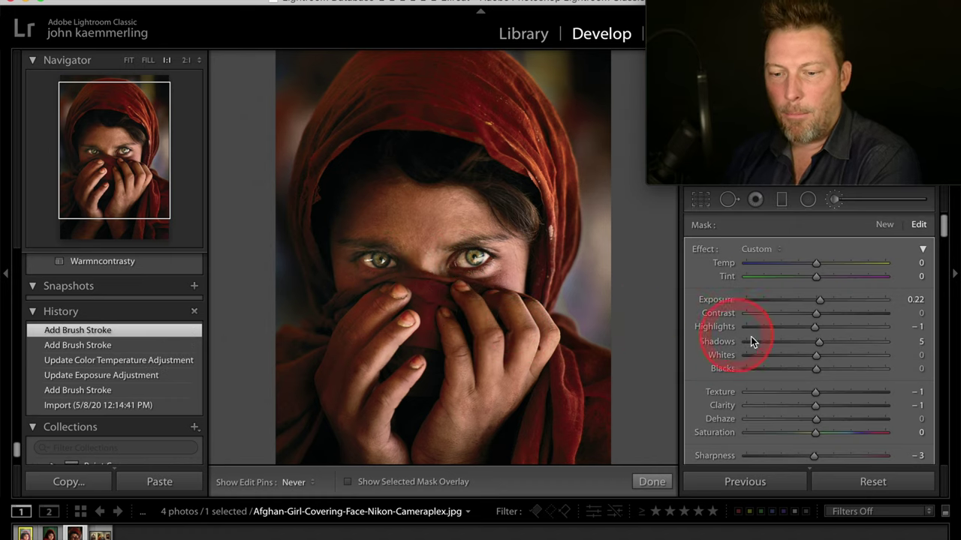
{"action": "key", "text": "k"}
{"action": "left_click", "coordinate": [301, 249]}
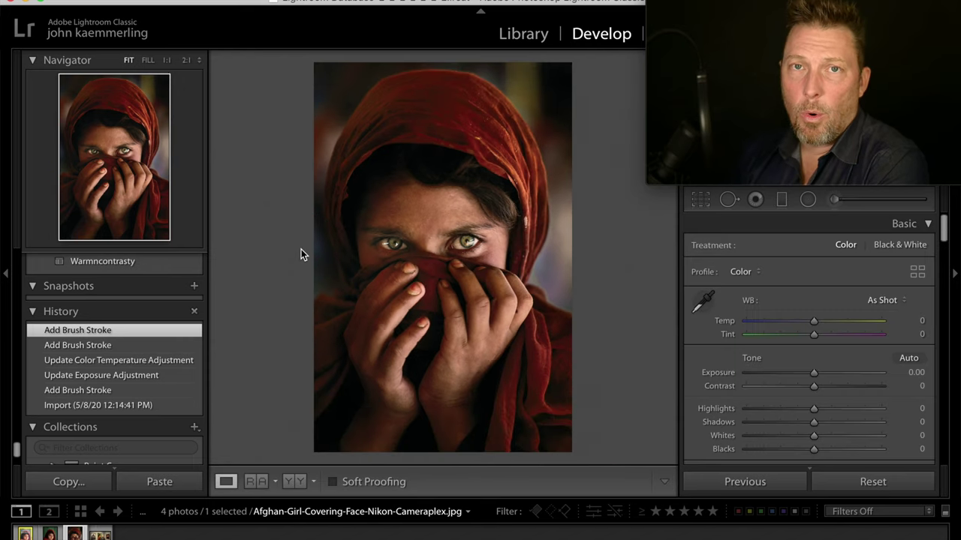
Examine the gallery photo at 2:1, comparing the three framed portraits on the walls around the photographer
{"action": "key", "text": "Right"}
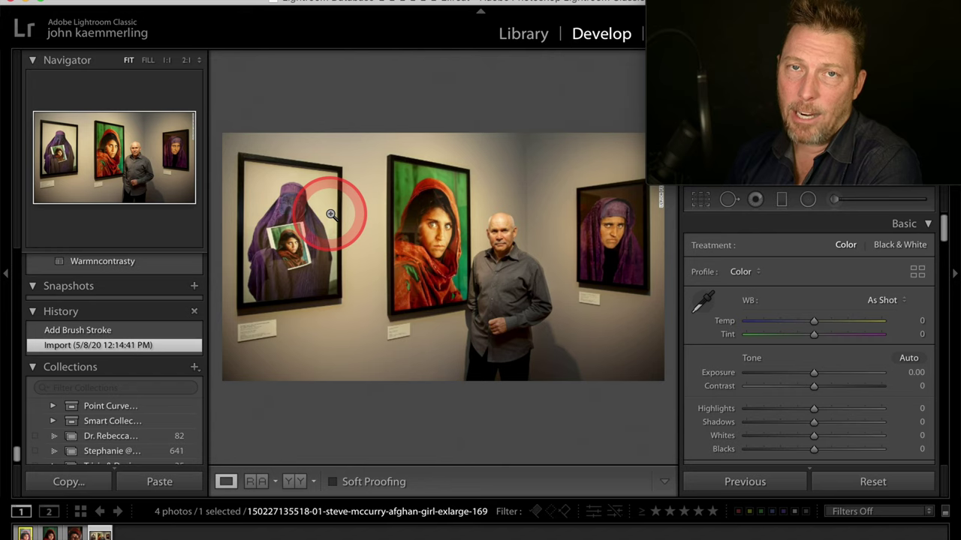
{"action": "left_click", "coordinate": [289, 225]}
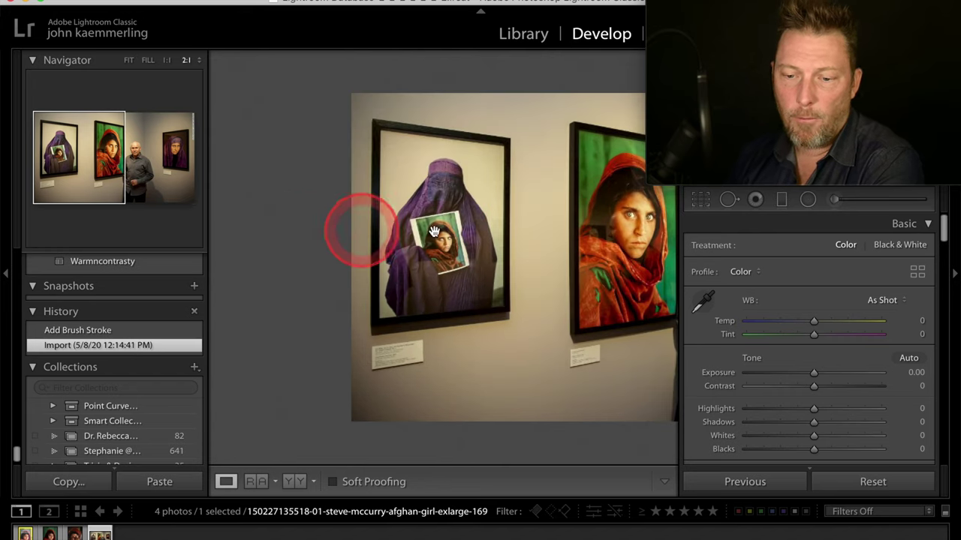
{"action": "left_click_drag", "start_coordinate": [496, 232], "coordinate": [368, 238]}
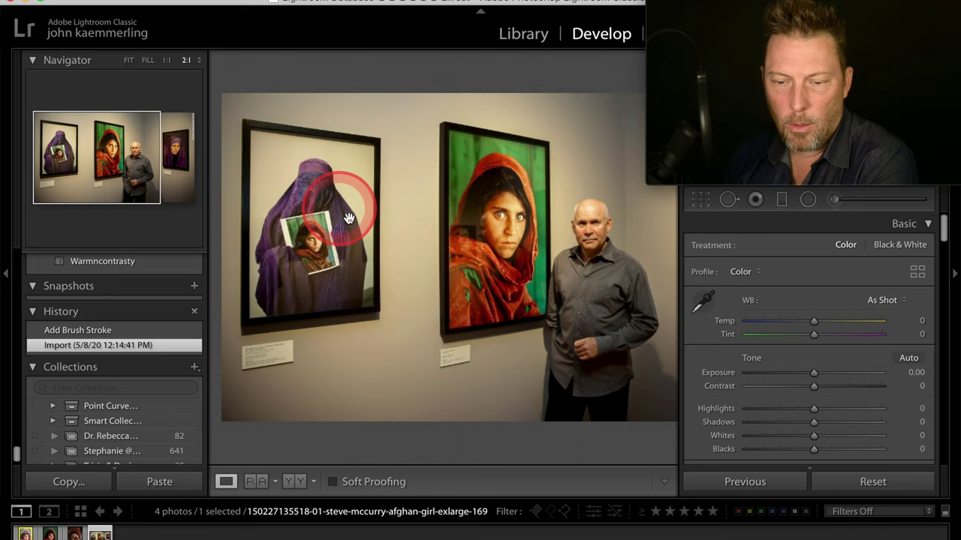
{"action": "left_click_drag", "start_coordinate": [505, 365], "coordinate": [343, 365]}
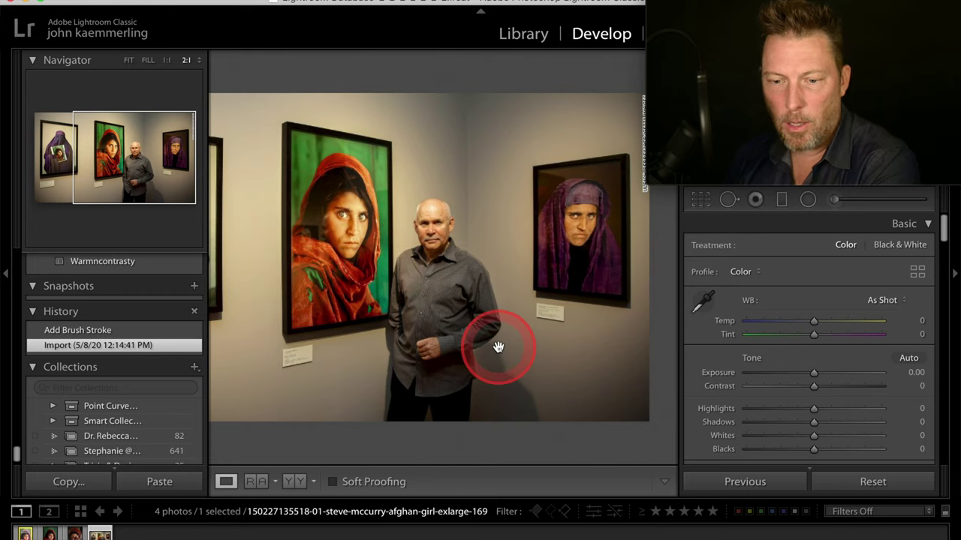
{"action": "left_click_drag", "start_coordinate": [498, 345], "coordinate": [408, 347]}
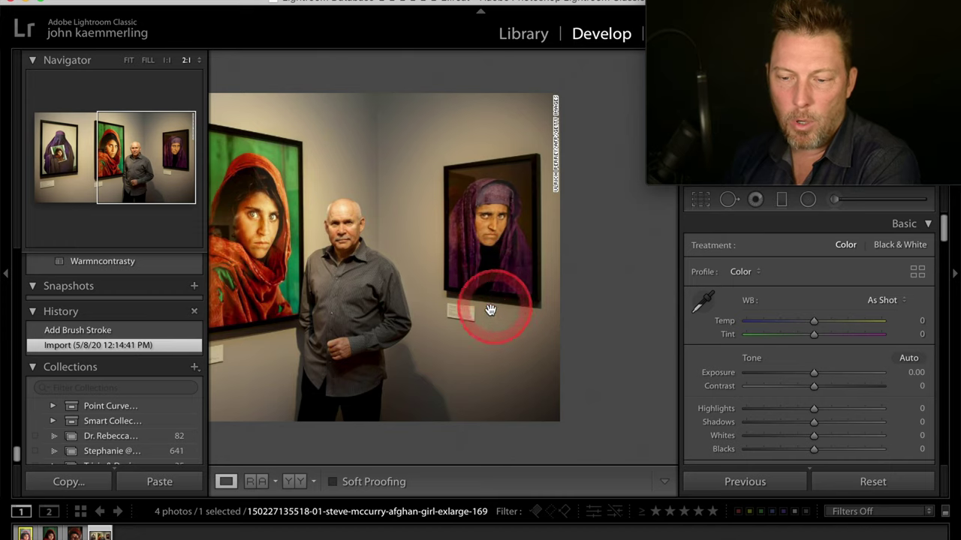
{"action": "left_click_drag", "start_coordinate": [517, 301], "coordinate": [633, 302]}
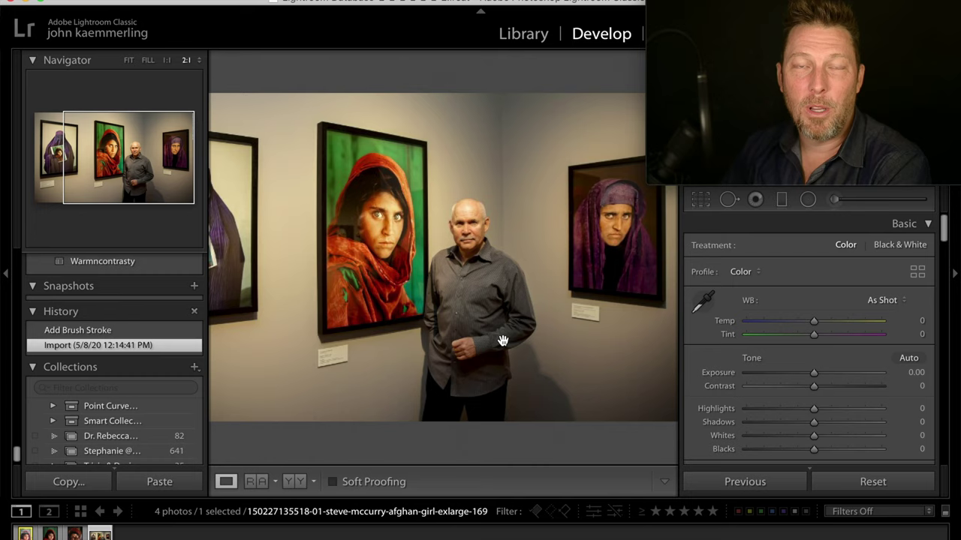
{"action": "mouse_move", "coordinate": [503, 341]}
{"action": "left_mouse_down"}
{"action": "mouse_move", "coordinate": [623, 322]}
{"action": "mouse_move", "coordinate": [643, 262]}
{"action": "mouse_move", "coordinate": [608, 298]}
{"action": "mouse_move", "coordinate": [641, 247]}
{"action": "mouse_move", "coordinate": [603, 298]}
{"action": "mouse_move", "coordinate": [598, 324]}
{"action": "mouse_move", "coordinate": [475, 336]}
{"action": "mouse_move", "coordinate": [500, 326]}
{"action": "mouse_move", "coordinate": [583, 365]}
{"action": "left_mouse_up"}
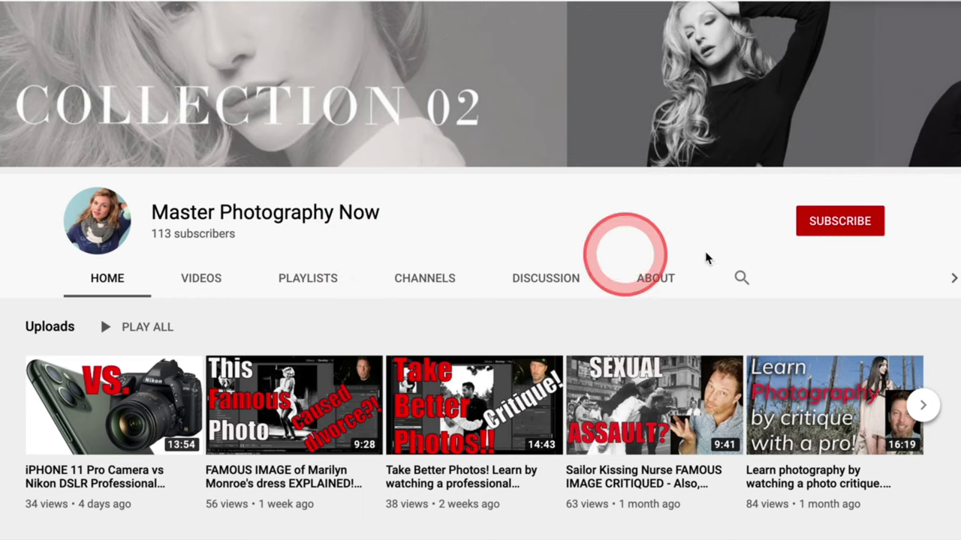
Switch to YouTube, subscribe to the Master Photography Now channel and turn on all its notifications
{"action": "left_click", "coordinate": [840, 225]}
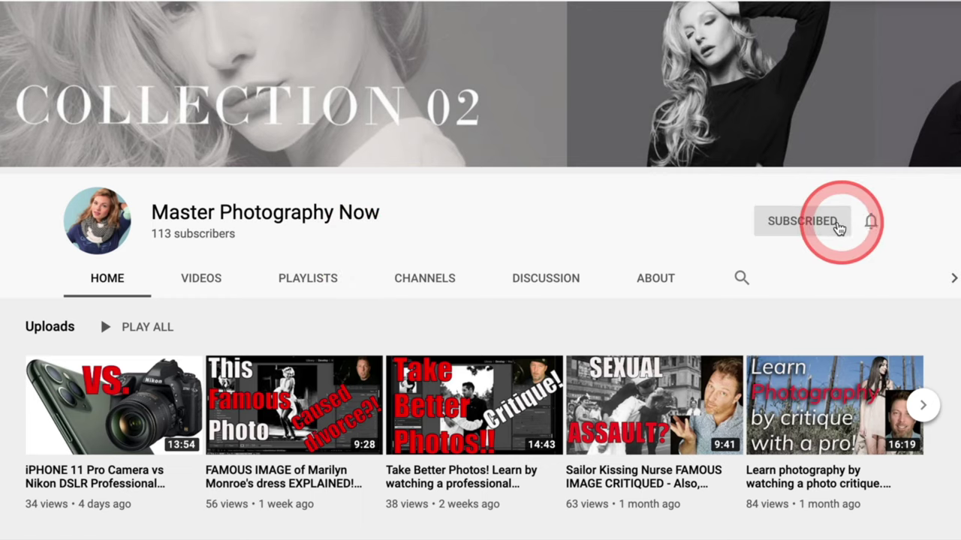
{"action": "left_click", "coordinate": [873, 219]}
{"action": "left_click", "coordinate": [826, 261]}
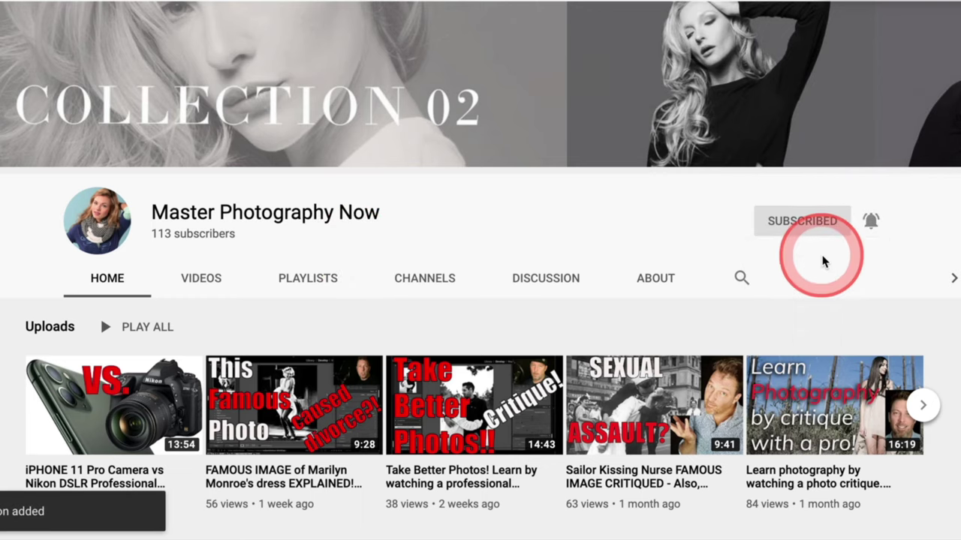